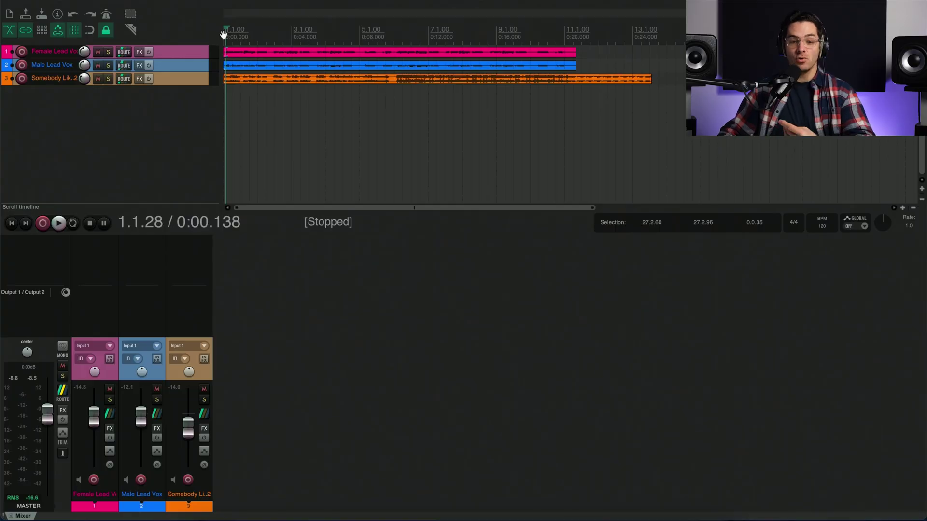
# - Play the REAPER project from the start to audition the vocals
pyautogui.click(224, 34)
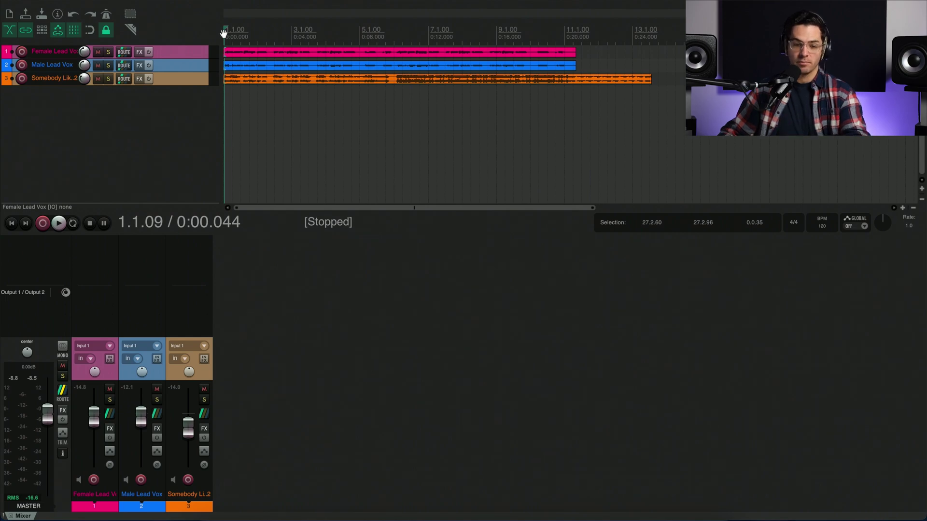
pyautogui.press('space')
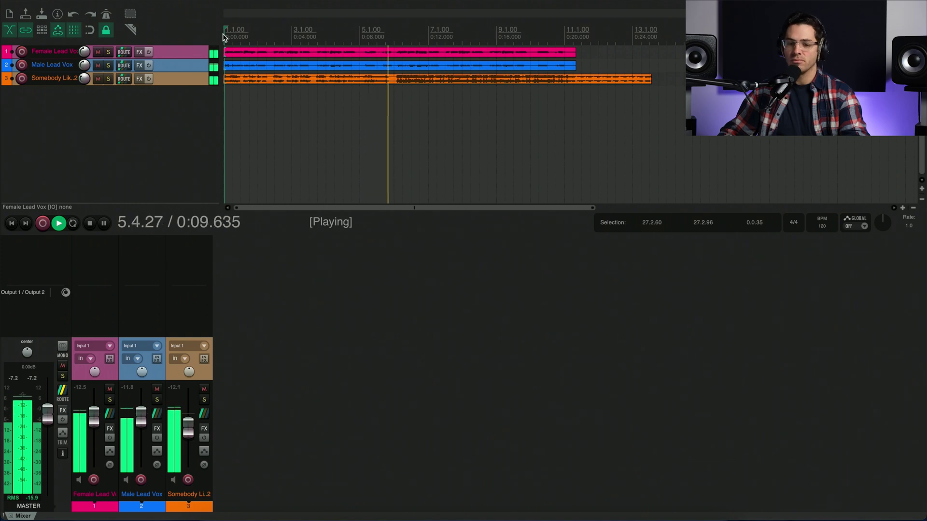
pyautogui.press('space')
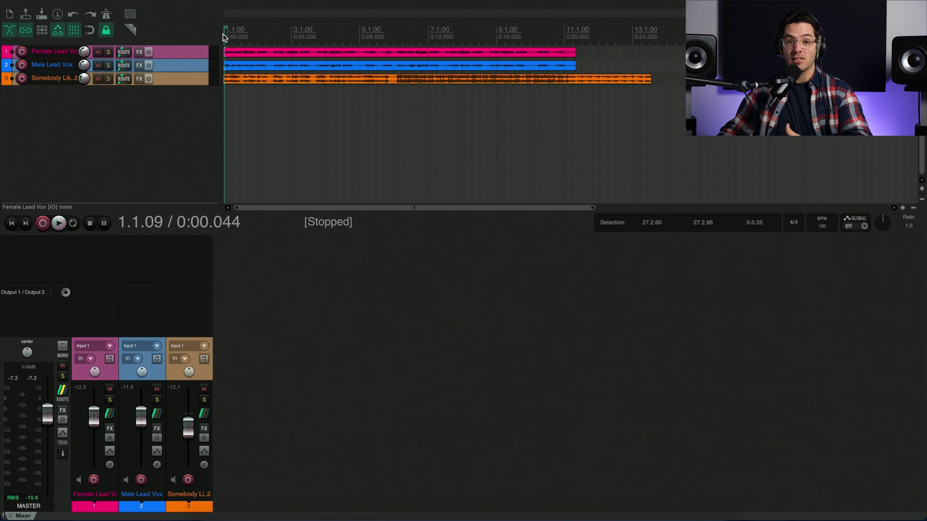
# - Load the VST3 Revoice Pro Link plugin on the Female Lead Vox track
pyautogui.click(140, 52)
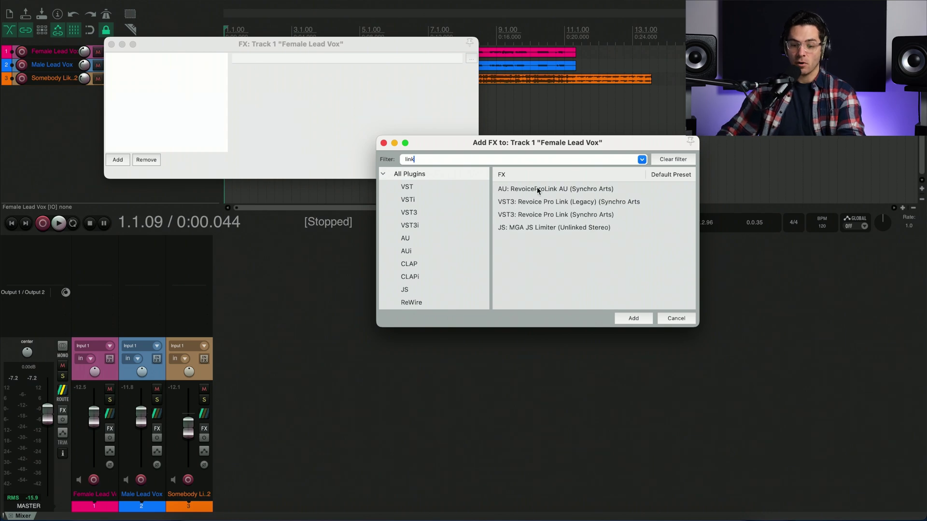
pyautogui.click(549, 216)
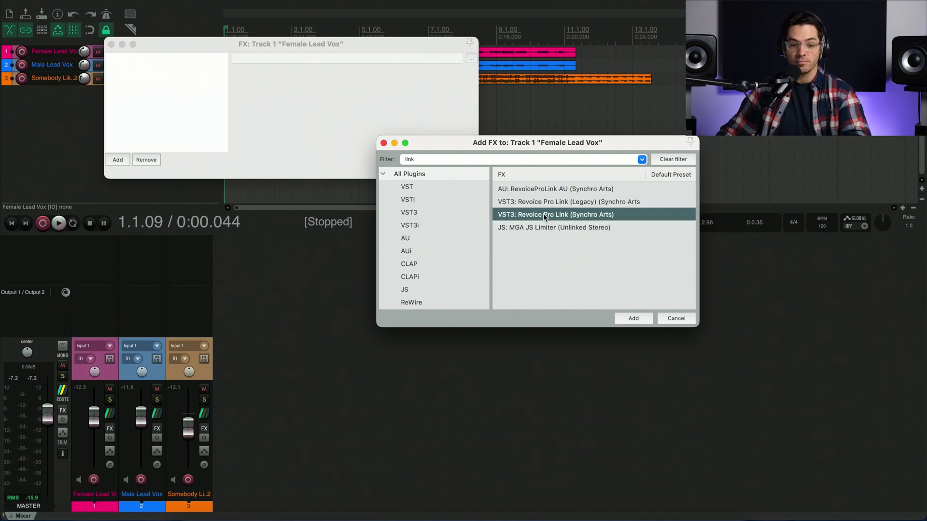
pyautogui.doubleClick(545, 216)
pyautogui.moveTo(314, 47); pyautogui.dragTo(467, 111)
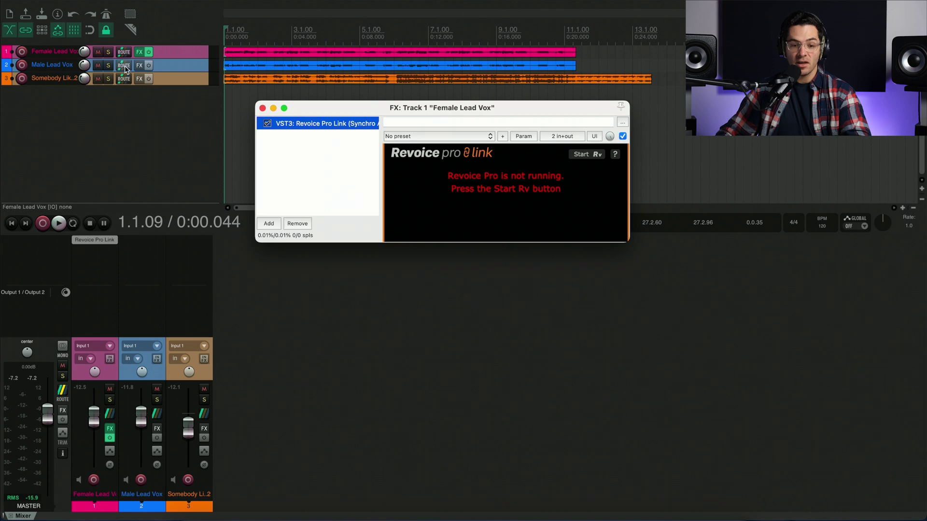
# - Load Revoice Pro Link on Male Lead Vox and launch Revoice Pro from the plugin
pyautogui.click(139, 65)
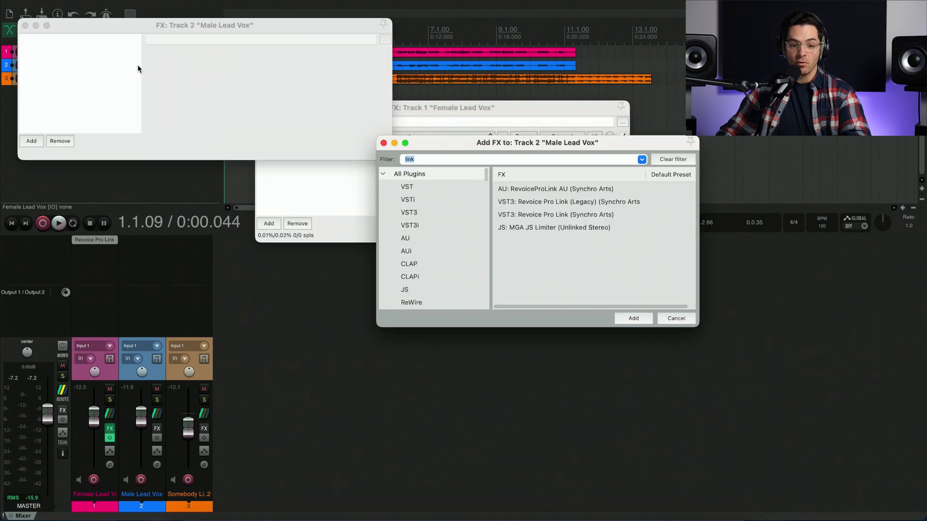
pyautogui.doubleClick(557, 216)
pyautogui.moveTo(281, 29); pyautogui.dragTo(529, 295)
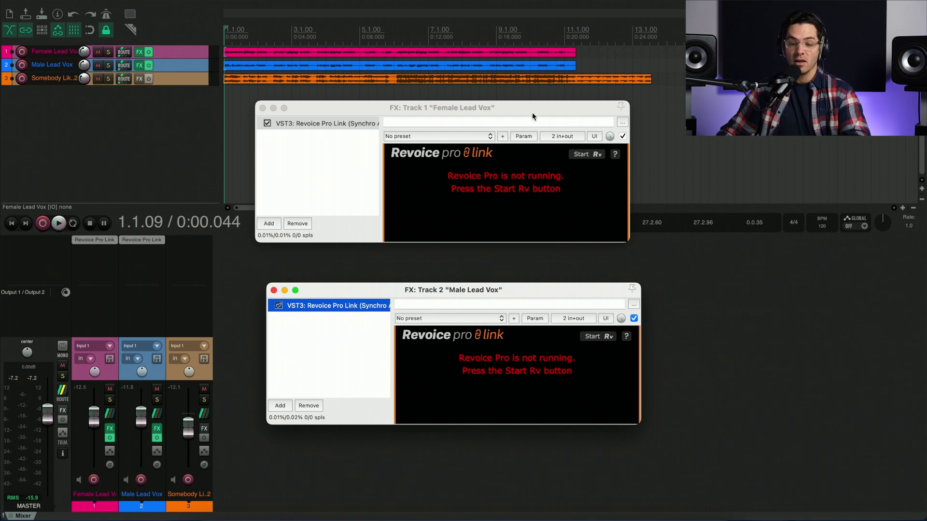
pyautogui.moveTo(535, 116); pyautogui.dragTo(506, 144)
pyautogui.click(555, 181)
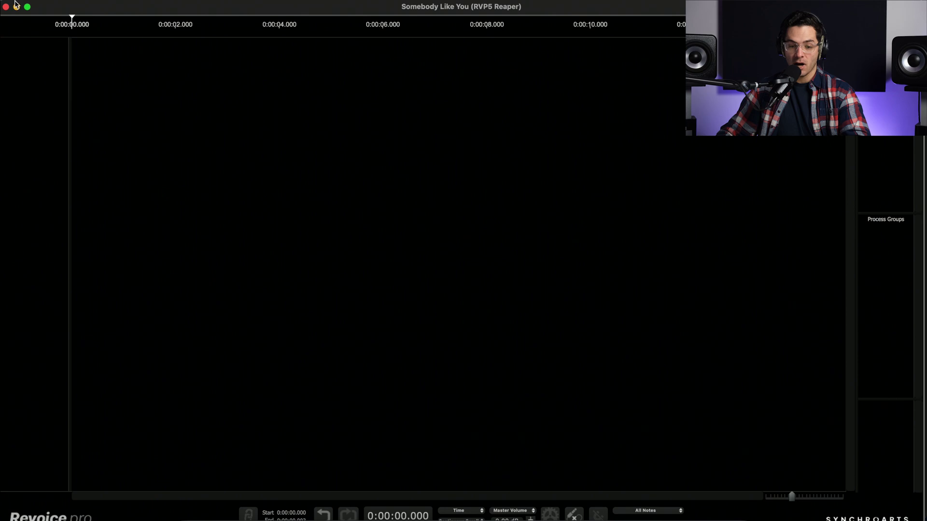
# - Back in REAPER, capture the Female Lead Vox item into Revoice Pro
pyautogui.click(28, 7)
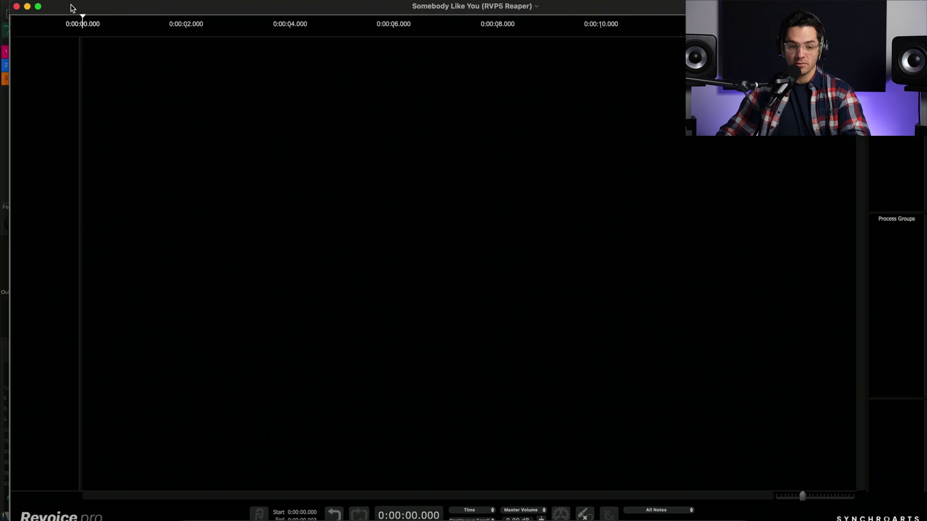
pyautogui.press('super+Tab')
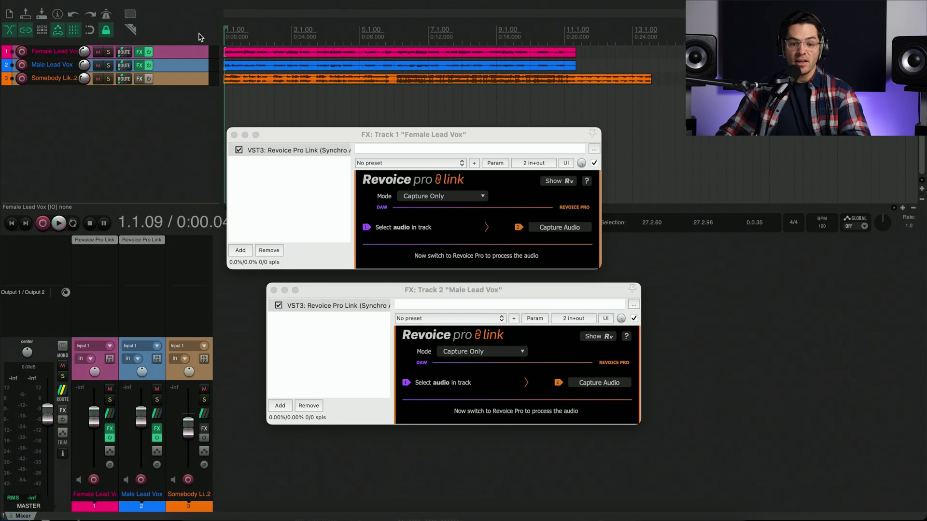
pyautogui.click(263, 54)
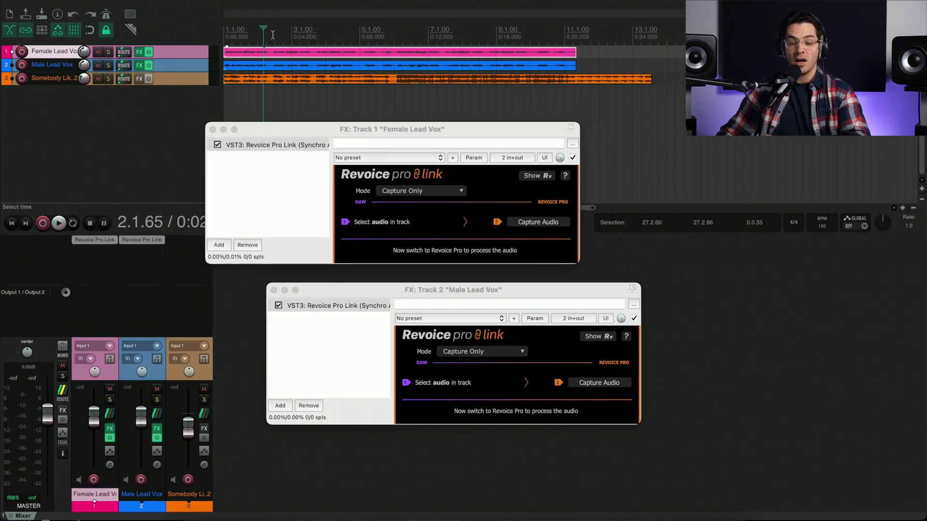
pyautogui.click(539, 223)
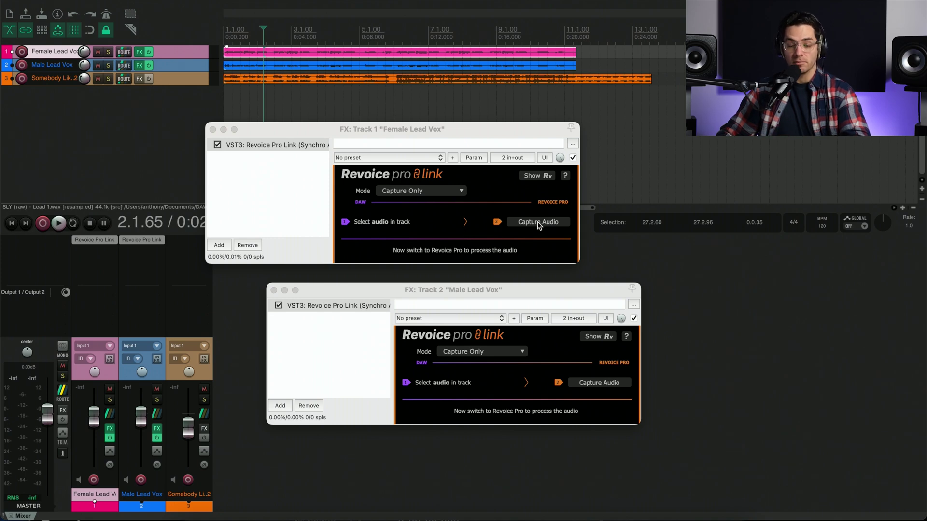
pyautogui.click(539, 223)
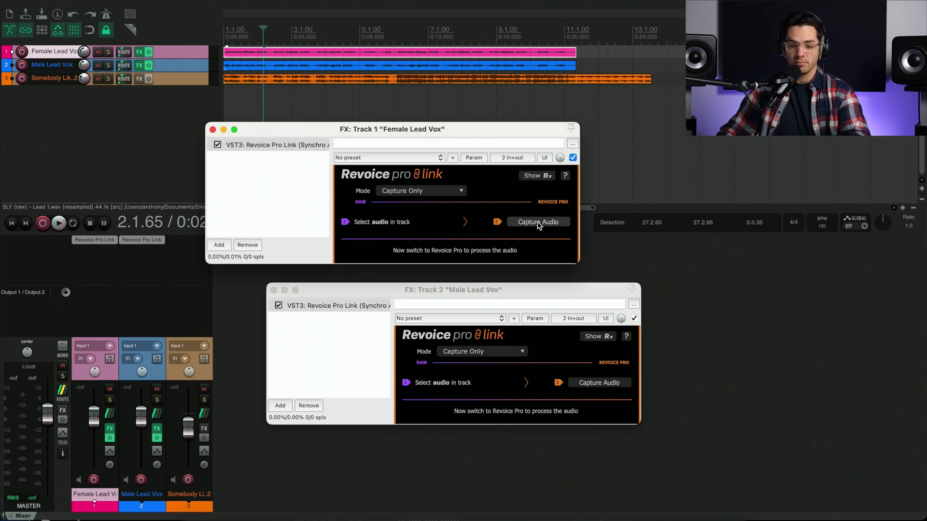
# - Capture the Male Lead Vox item as well and bring Revoice Pro to the front
pyautogui.click(259, 66)
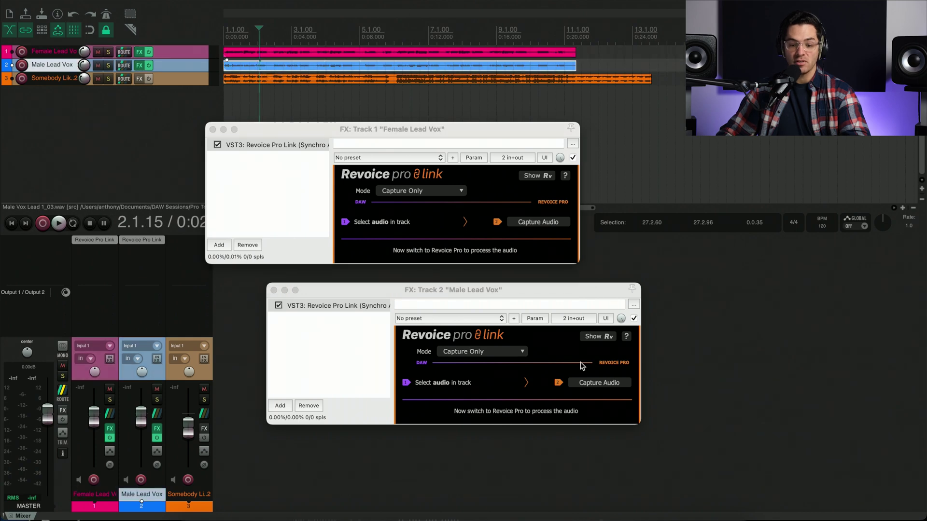
pyautogui.click(589, 383)
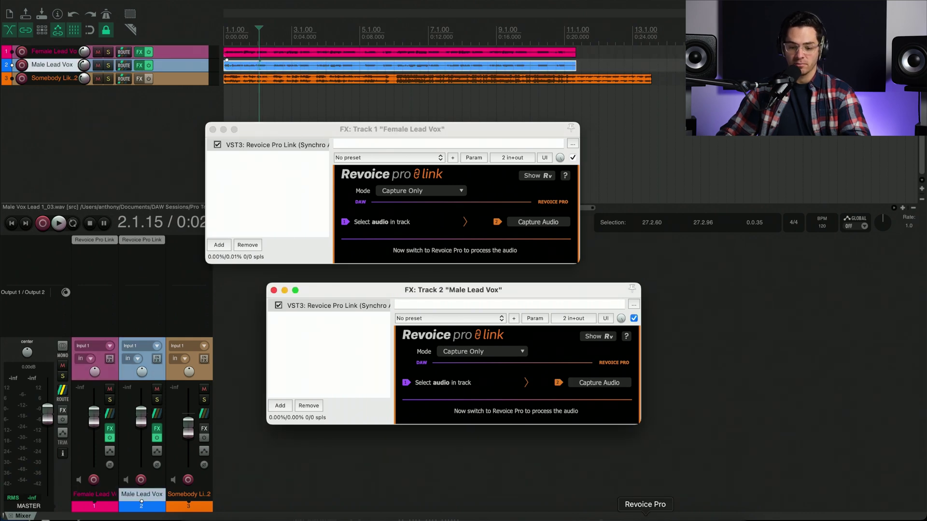
pyautogui.click(646, 515)
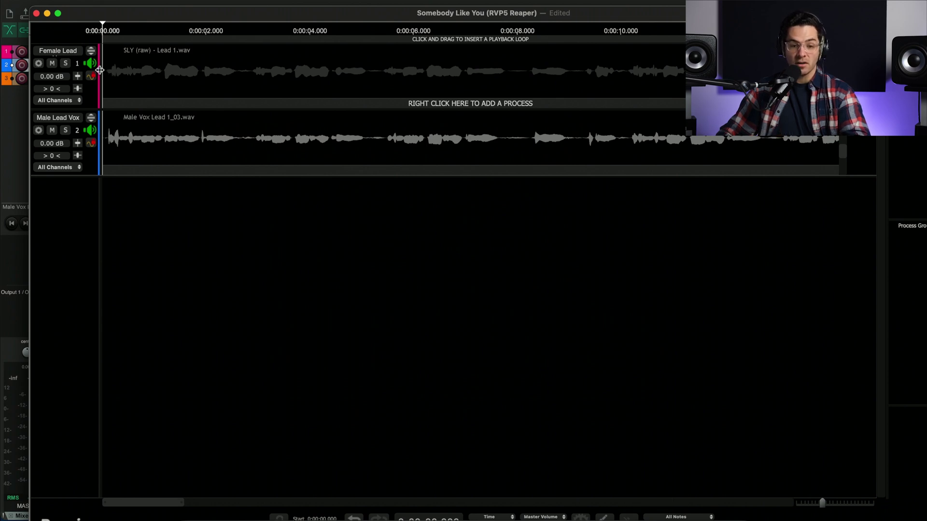
# - Widen the track headers, auto-size both track heights, and play the captured vocals
pyautogui.moveTo(101, 70); pyautogui.dragTo(178, 71)
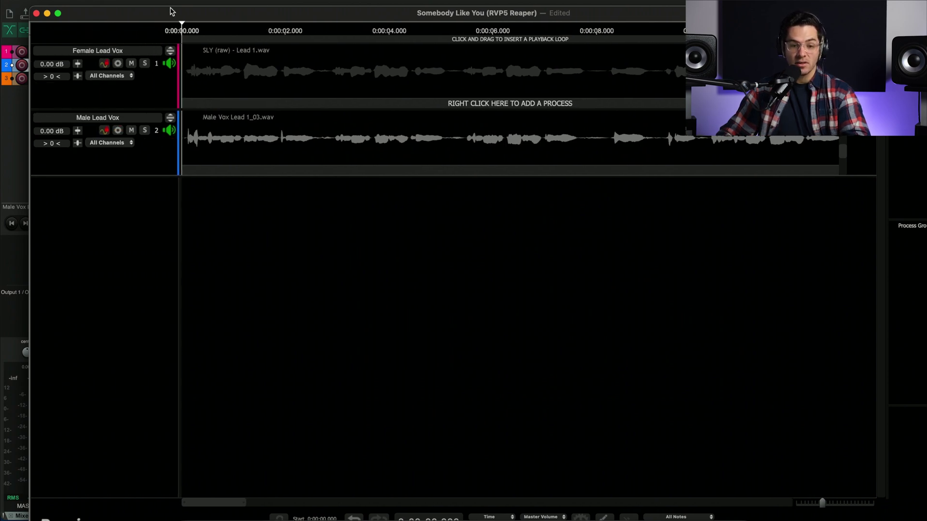
pyautogui.click(128, 1)
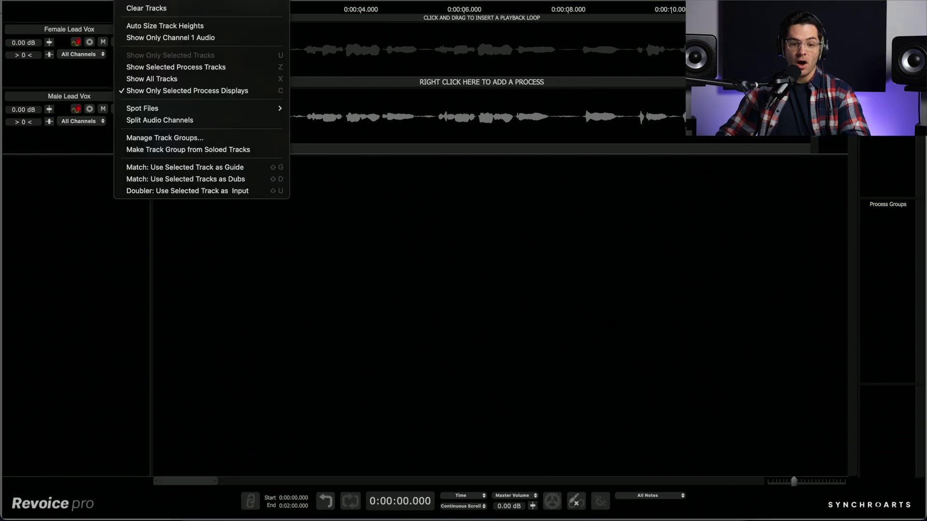
pyautogui.click(140, 26)
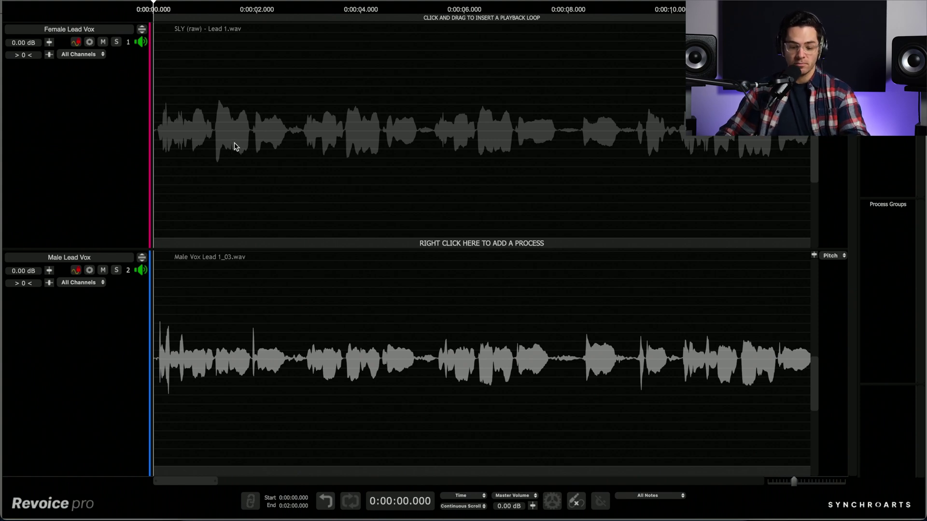
pyautogui.press('space')
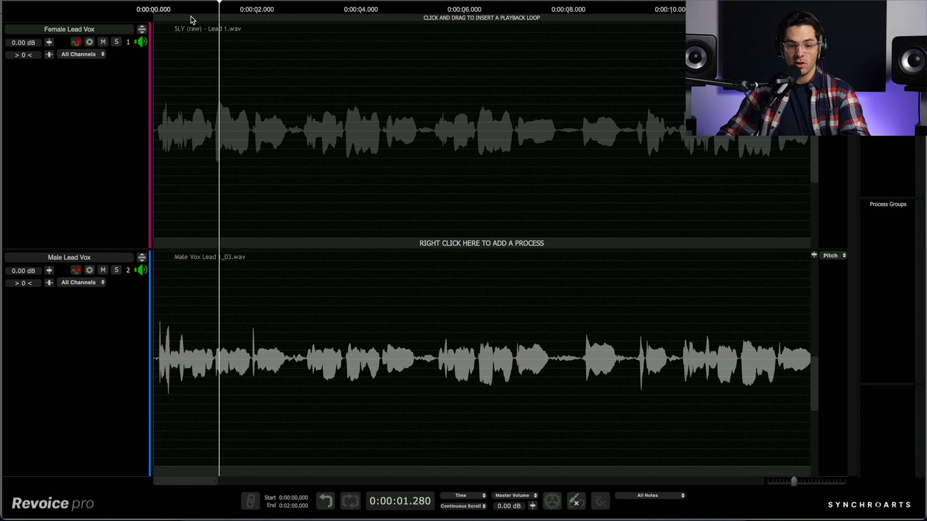
# - Solo Female Lead Vox and show only that track
pyautogui.click(134, 62)
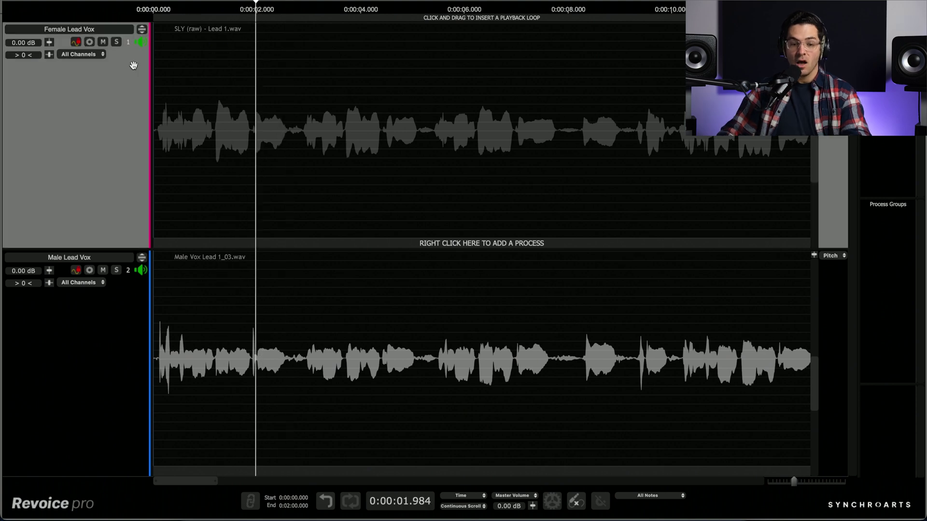
pyautogui.click(116, 42)
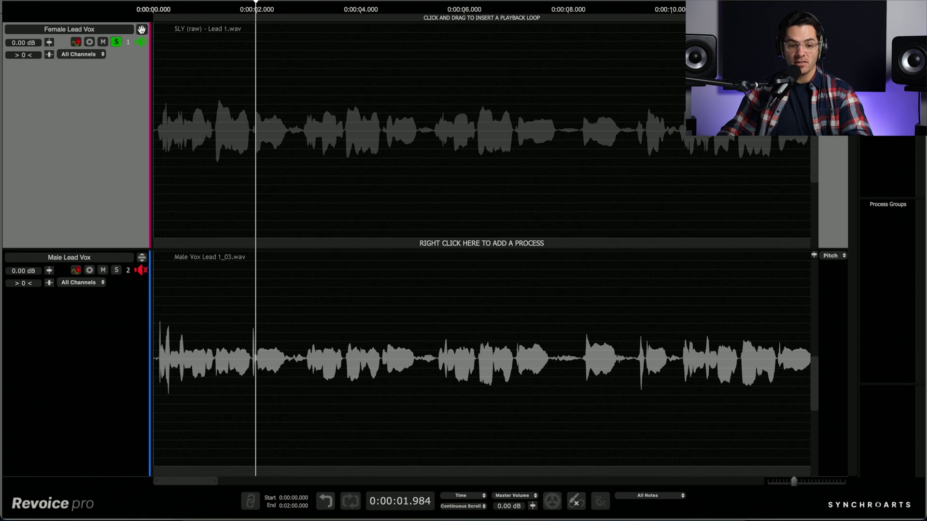
pyautogui.click(142, 30)
# - Add an Adjust:SLY (raw) process to the female vocal and play it from the start
pyautogui.rightClick(284, 118)
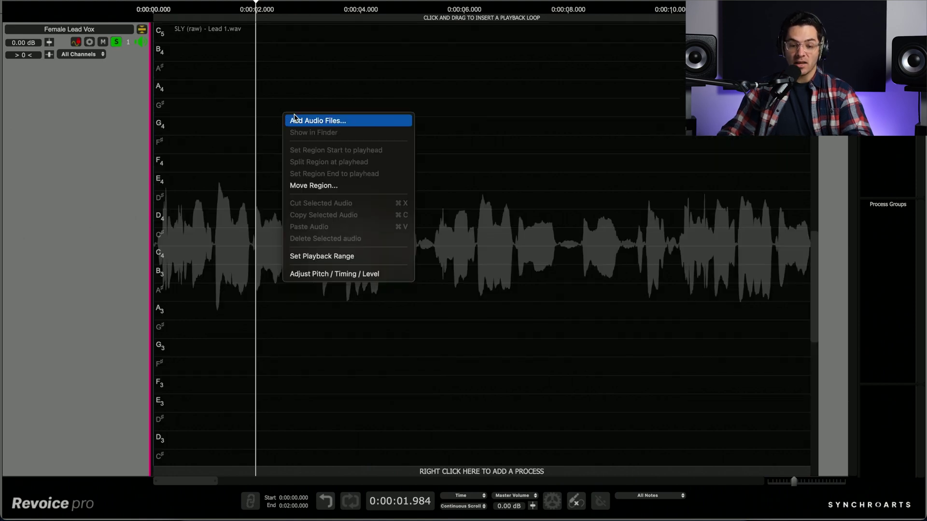
pyautogui.click(337, 274)
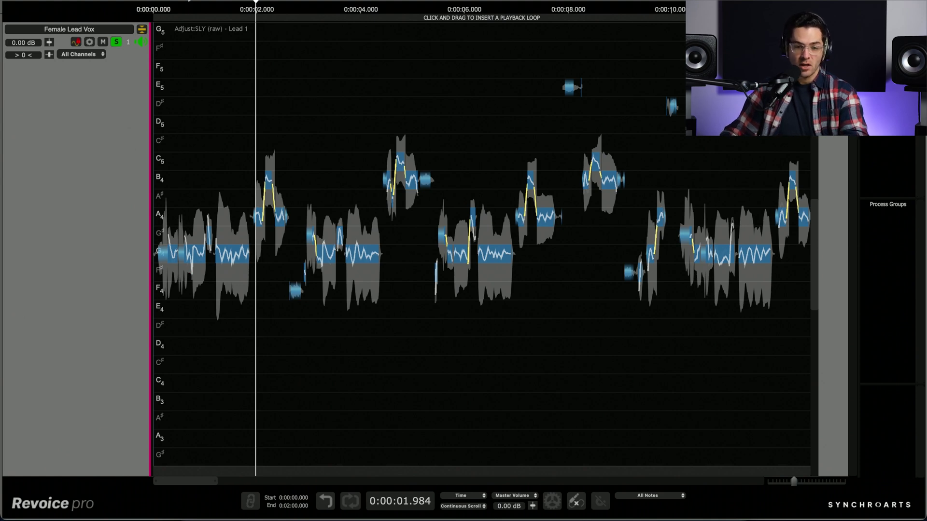
pyautogui.click(155, 9)
pyautogui.press('space')
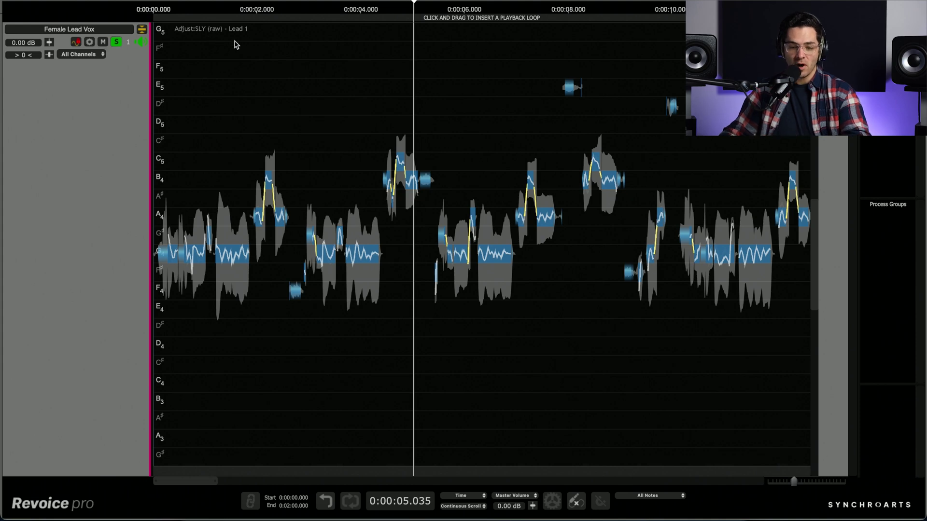
# - Select the long G4 note and raise its pitch correction
pyautogui.scroll(5, 401, 198)
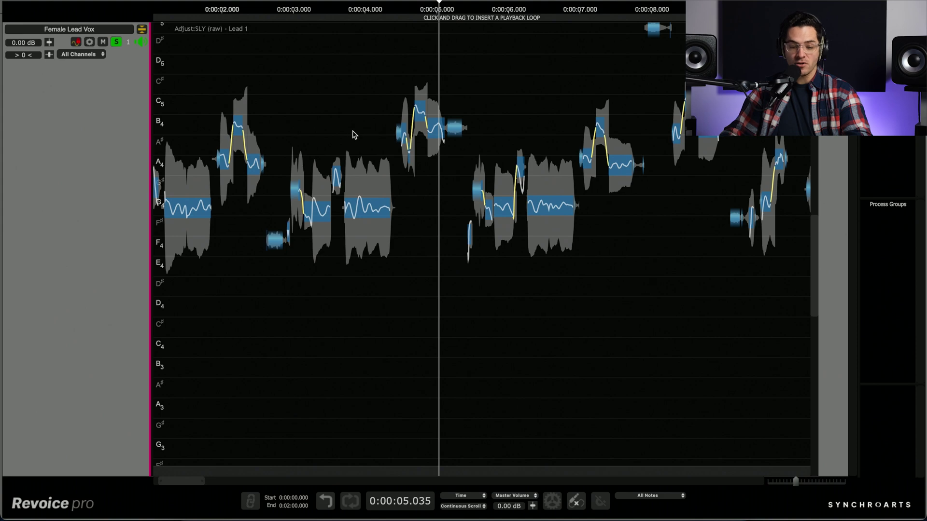
pyautogui.scroll(8, 355, 134)
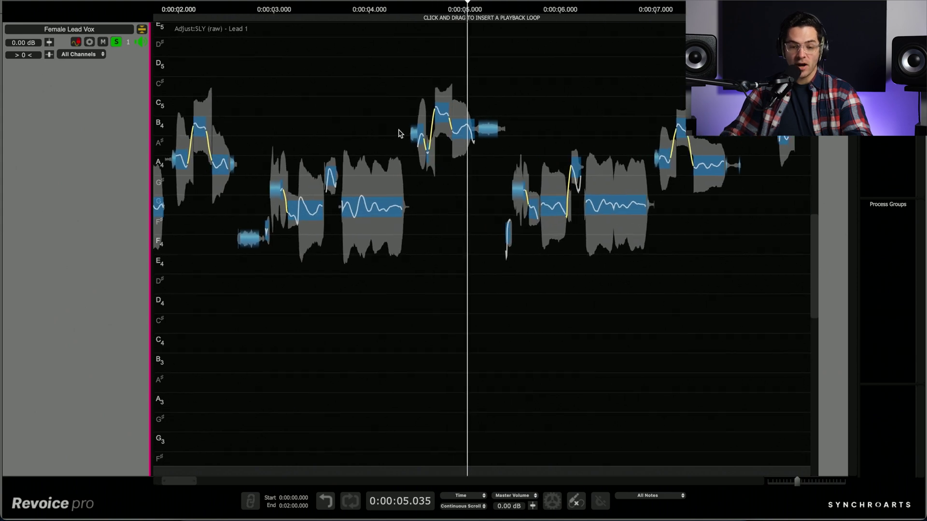
pyautogui.scroll(3, 564, 174)
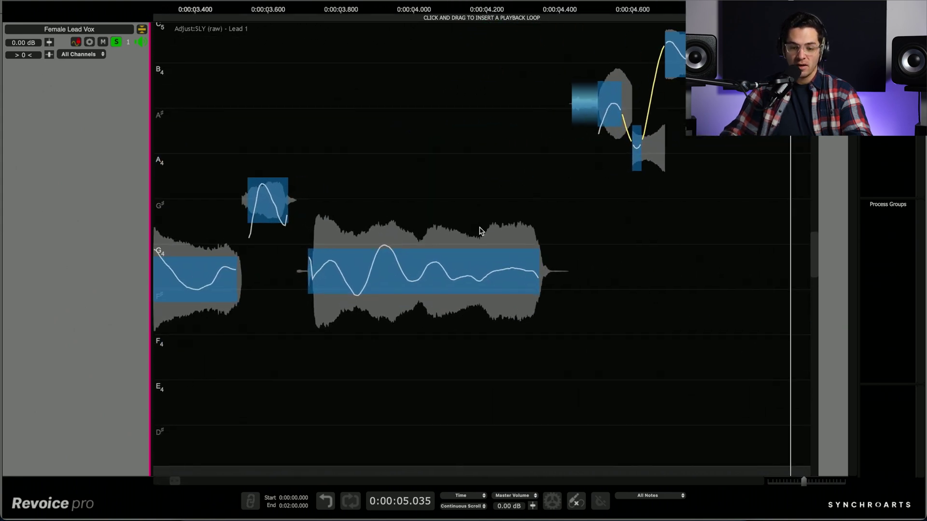
pyautogui.click(537, 296)
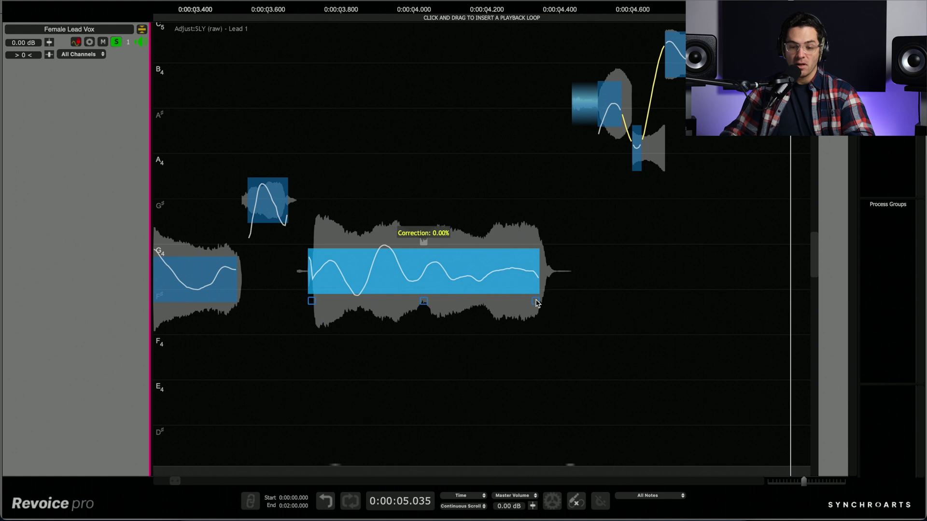
pyautogui.moveTo(536, 301)
pyautogui.mouseDown()
pyautogui.moveTo(536, 213)
pyautogui.moveTo(536, 313)
pyautogui.moveTo(537, 304)
pyautogui.mouseUp()
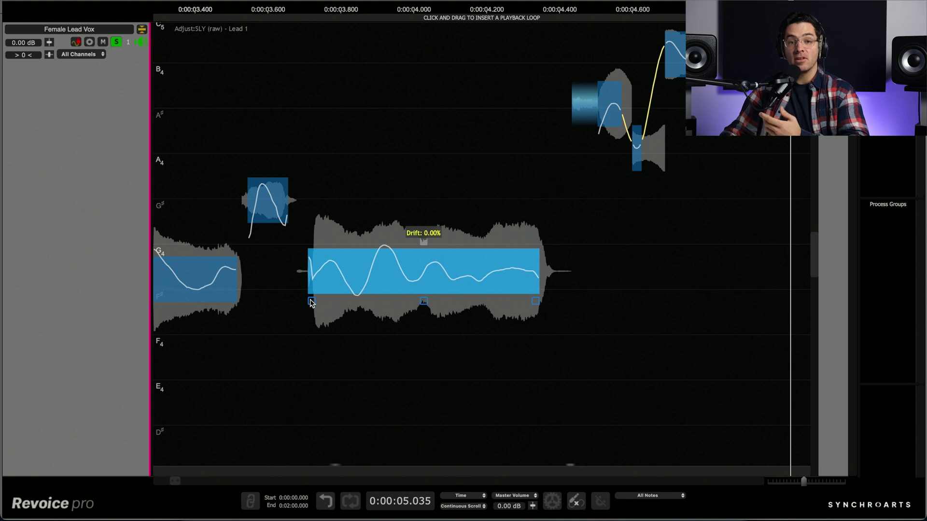
# - Experiment with the G4 note's drift and vibrato, replaying the passage to compare
pyautogui.moveTo(311, 303)
pyautogui.mouseDown()
pyautogui.moveTo(321, 269)
pyautogui.moveTo(297, 178)
pyautogui.moveTo(314, 391)
pyautogui.moveTo(313, 252)
pyautogui.moveTo(315, 318)
pyautogui.moveTo(325, 301)
pyautogui.mouseUp()
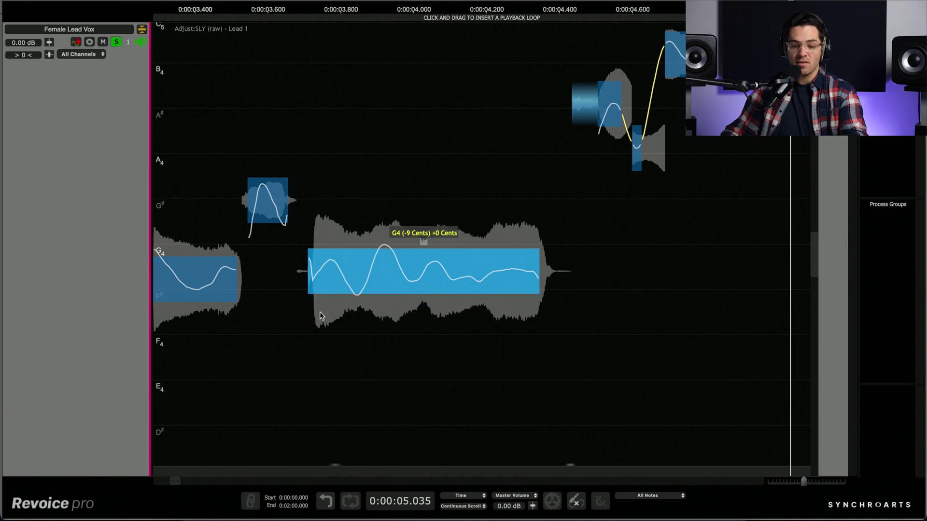
pyautogui.moveTo(312, 303)
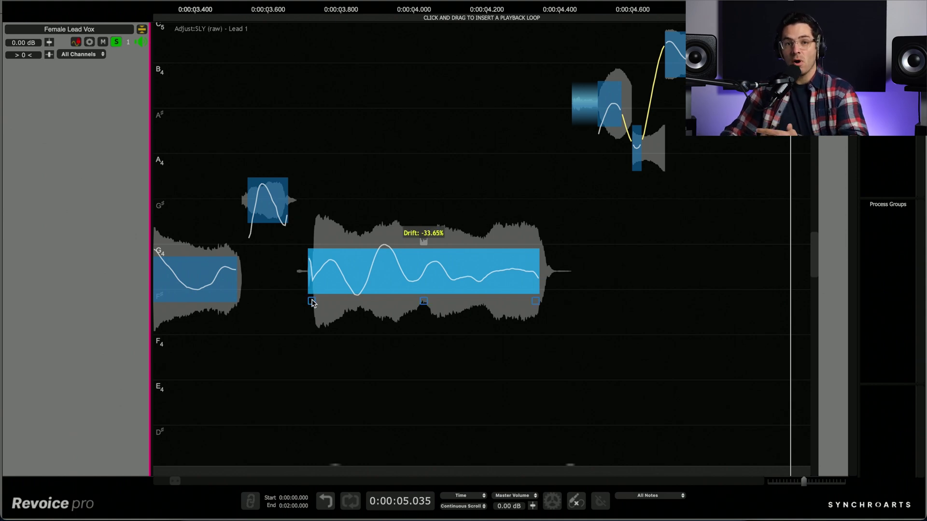
pyautogui.moveTo(312, 303); pyautogui.dragTo(307, 335)
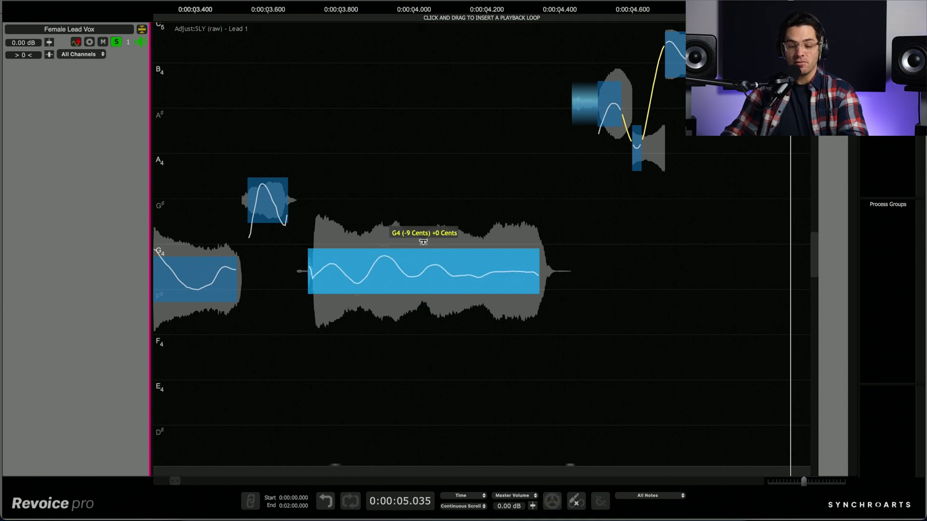
pyautogui.moveTo(423, 242); pyautogui.dragTo(424, 265)
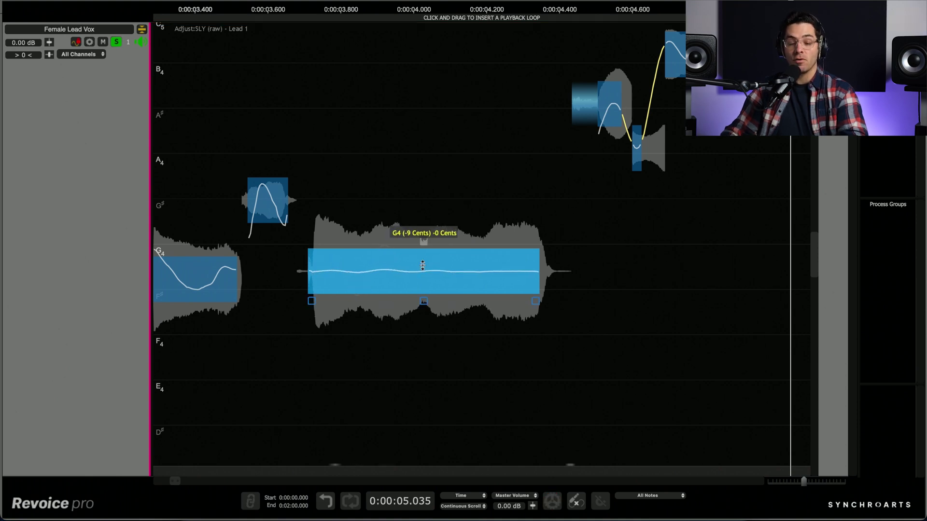
pyautogui.click(311, 13)
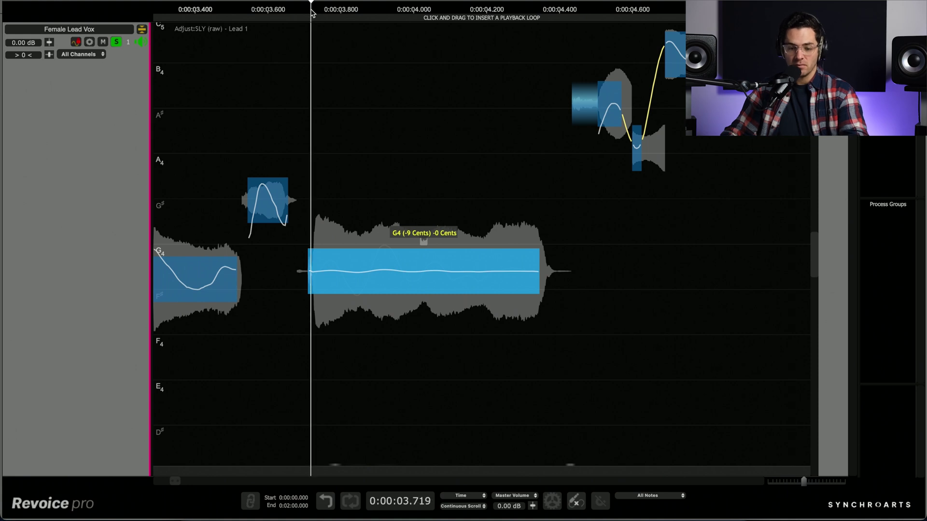
pyautogui.moveTo(337, 238); pyautogui.dragTo(331, 100)
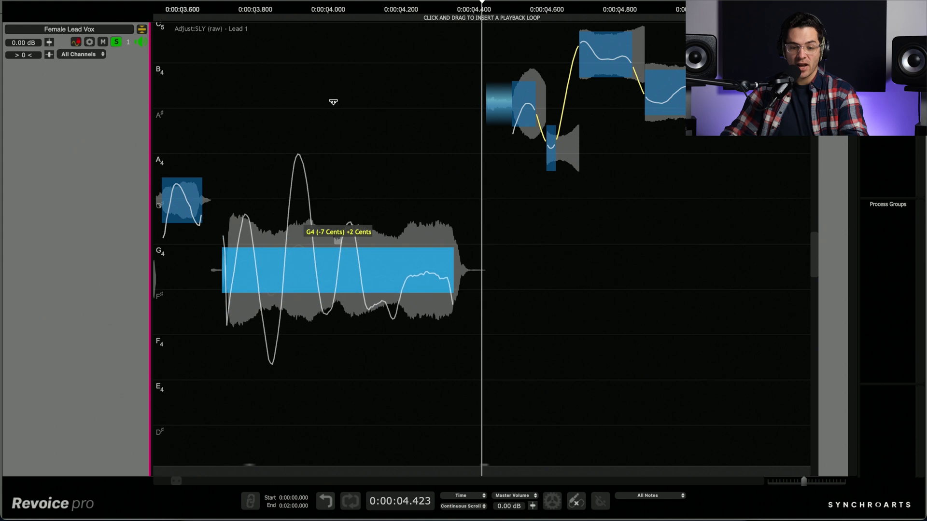
pyautogui.click(207, 10)
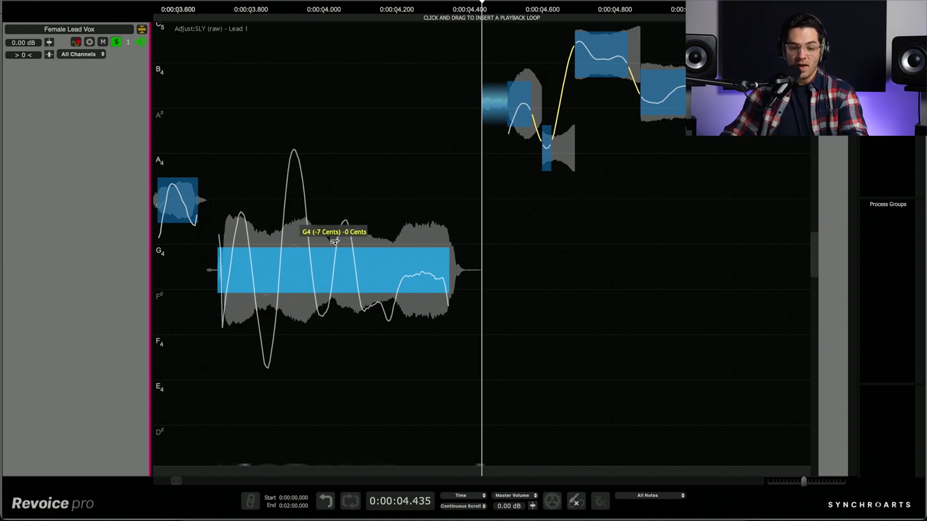
# - Reset all changes on the G4 note and set playback to start before it
pyautogui.rightClick(325, 268)
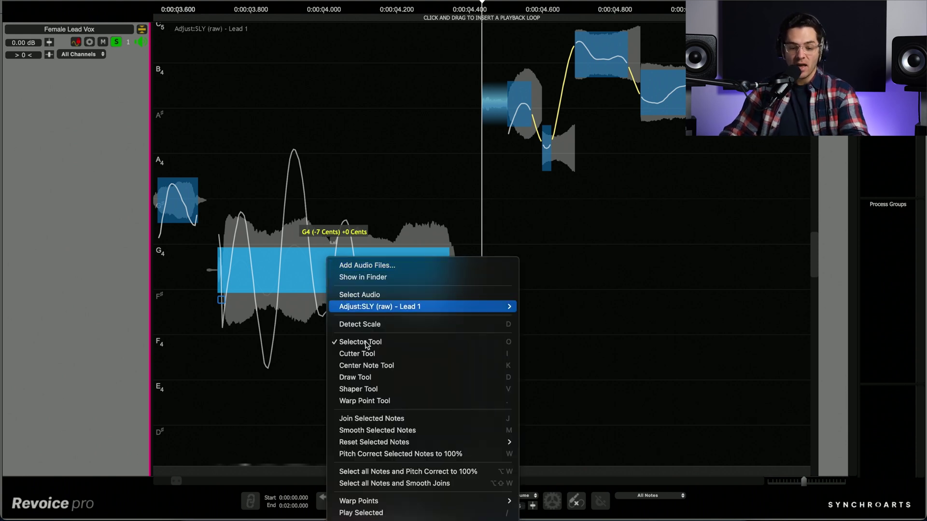
pyautogui.moveTo(413, 445)
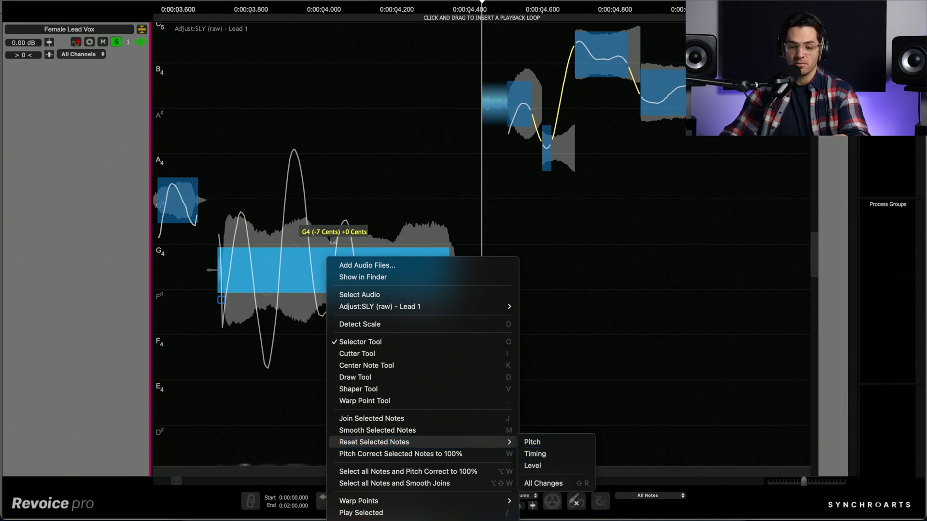
pyautogui.click(553, 485)
pyautogui.click(497, 197)
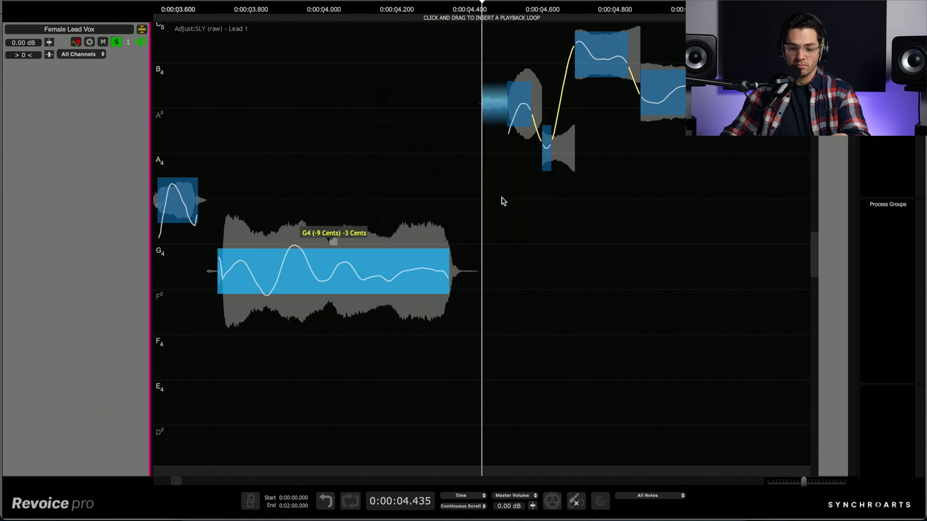
pyautogui.click(248, 9)
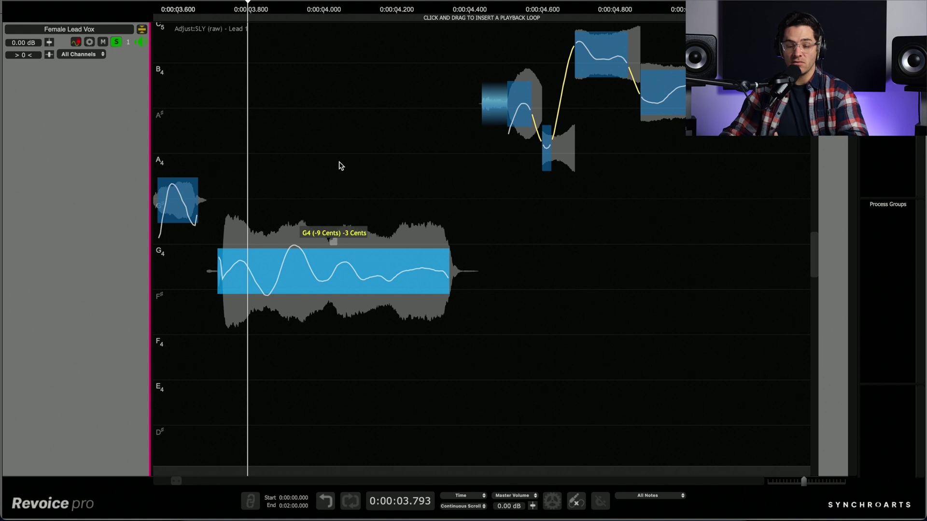
# - Select all notes and raise Center Note Tool correction to 85.6%
pyautogui.click(345, 182)
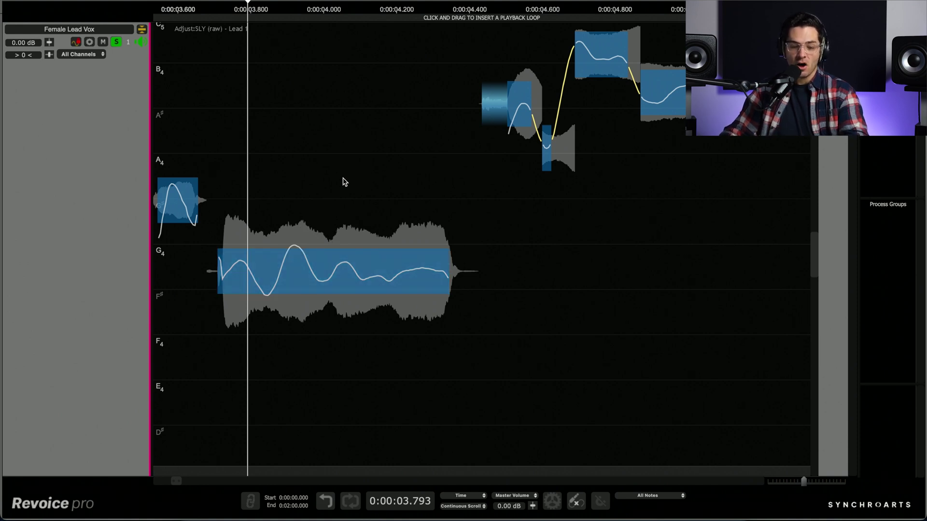
pyautogui.press('super+a')
pyautogui.rightClick(345, 264)
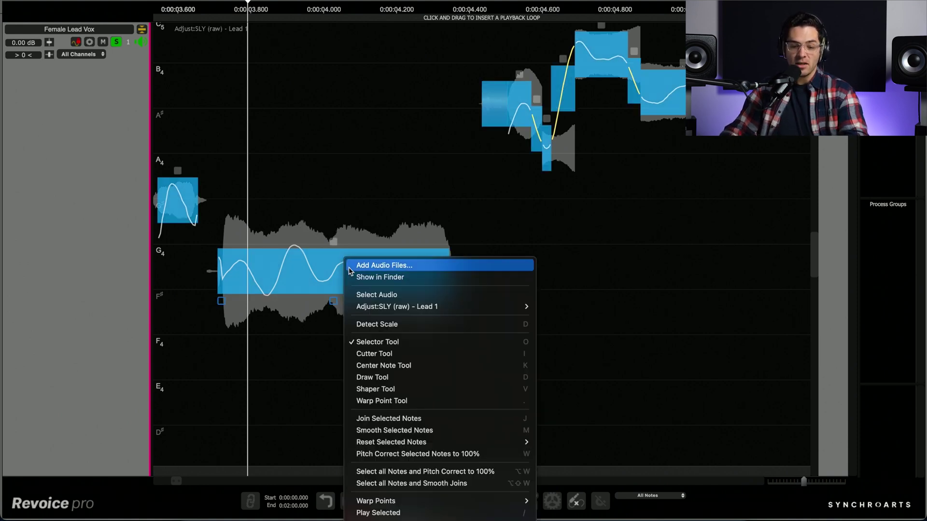
pyautogui.click(383, 368)
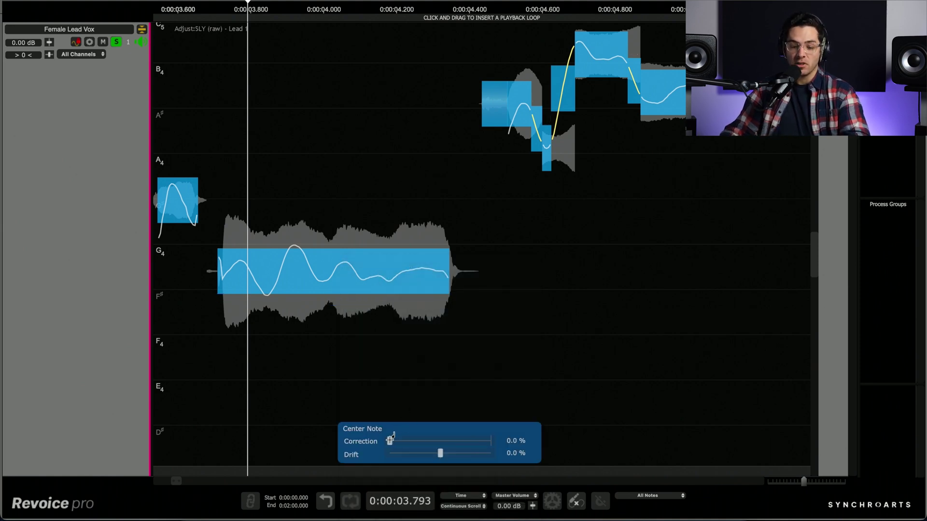
pyautogui.moveTo(391, 439); pyautogui.dragTo(477, 440)
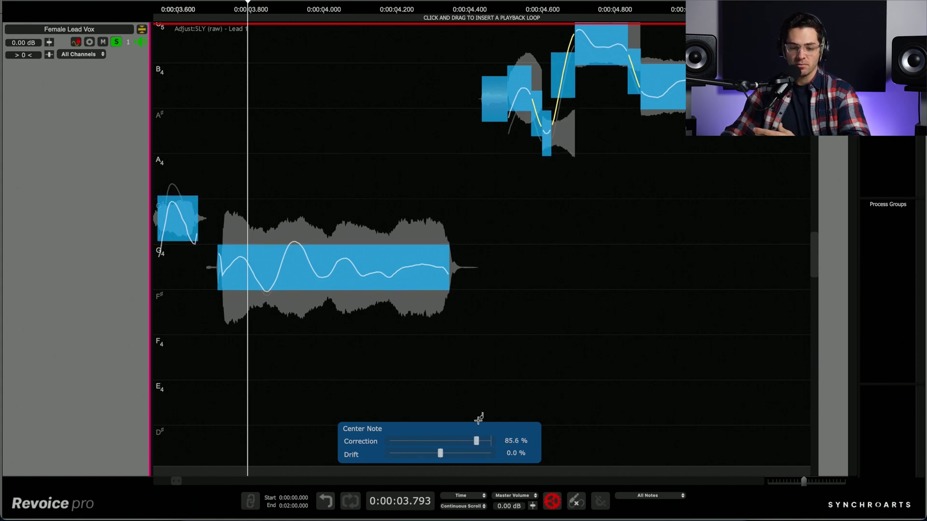
# - Return to the Selector Tool and play the female vocal from the start
pyautogui.rightClick(447, 154)
pyautogui.click(503, 242)
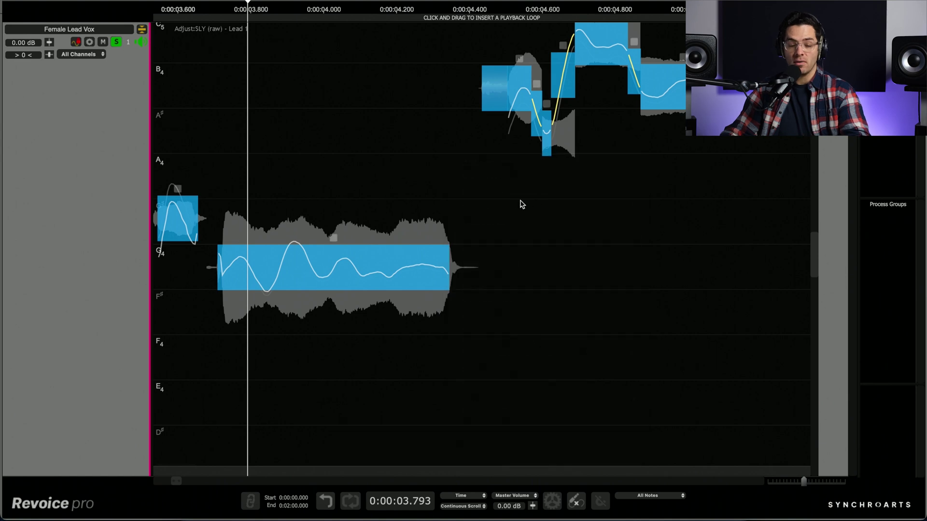
pyautogui.scroll(-5, 351, 128)
pyautogui.scroll(-3, 352, 128)
pyautogui.click(154, 8)
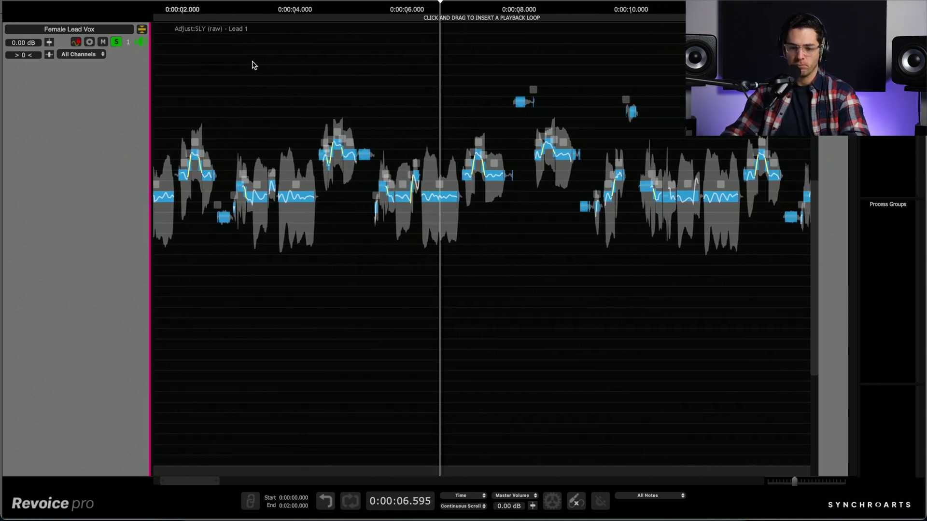
pyautogui.click(480, 10)
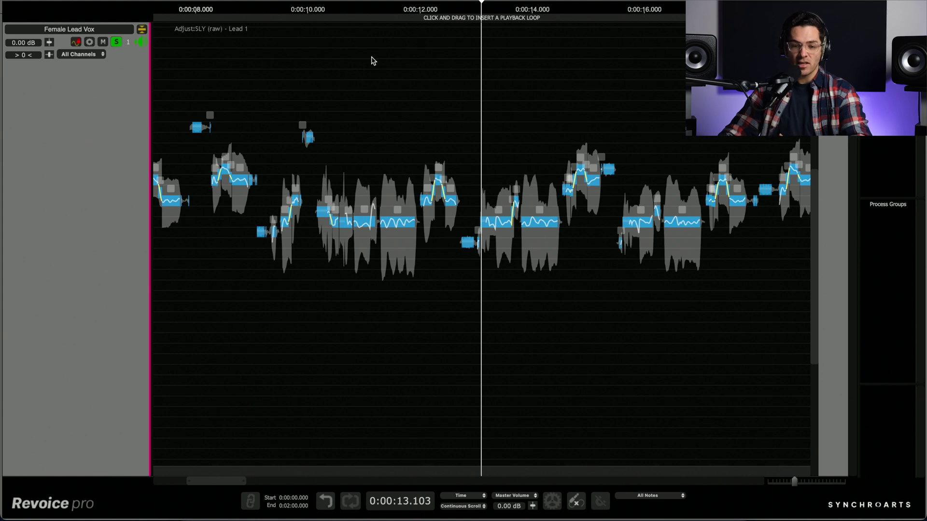
pyautogui.click(358, 11)
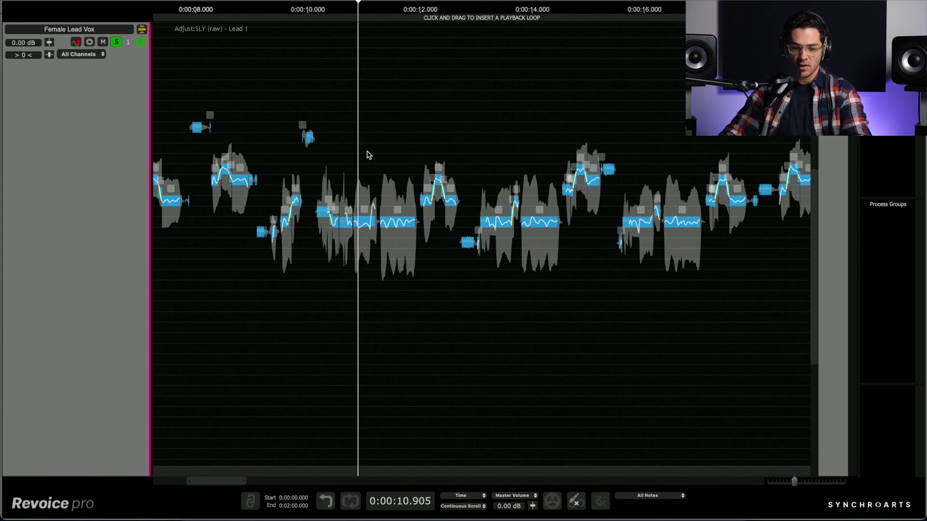
pyautogui.scroll(10, 367, 155)
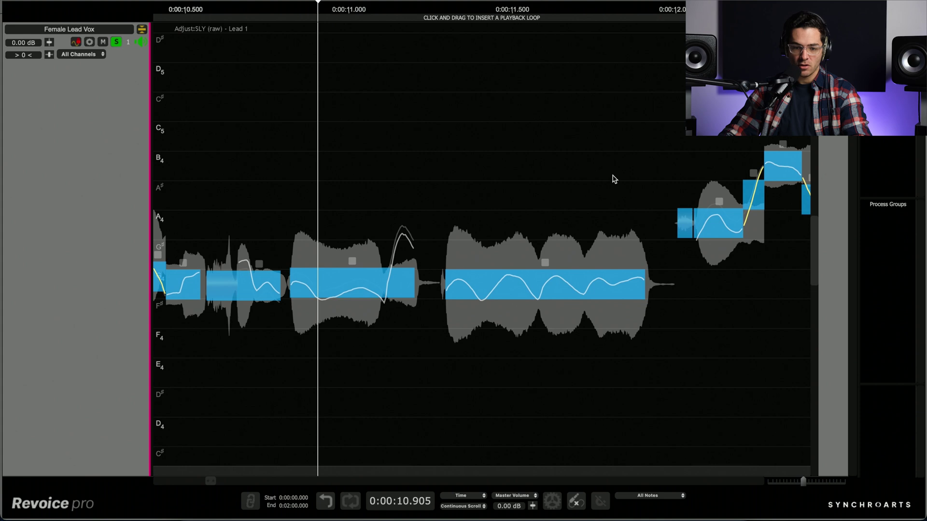
# - Audition the held note near 11 seconds and split it with the Cutter Tool
pyautogui.click(261, 10)
pyautogui.press('space')
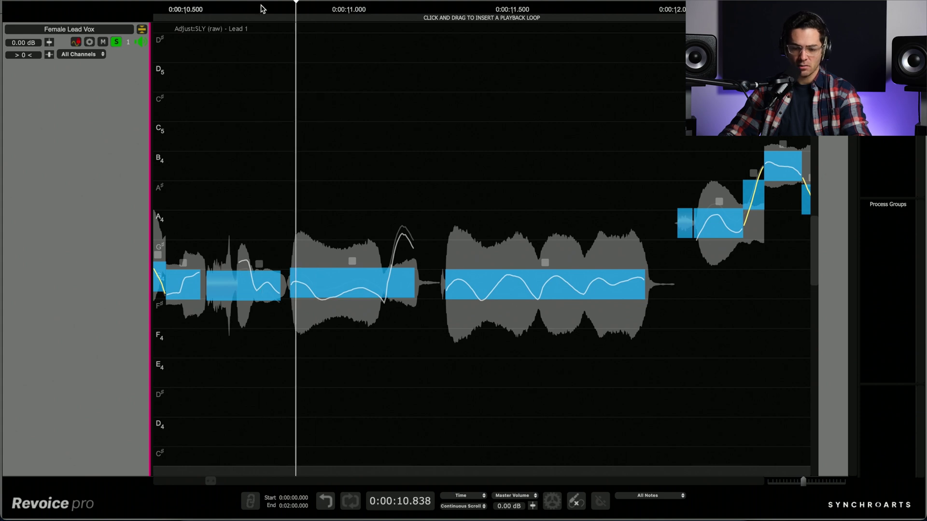
pyautogui.press('space')
pyautogui.press('space')
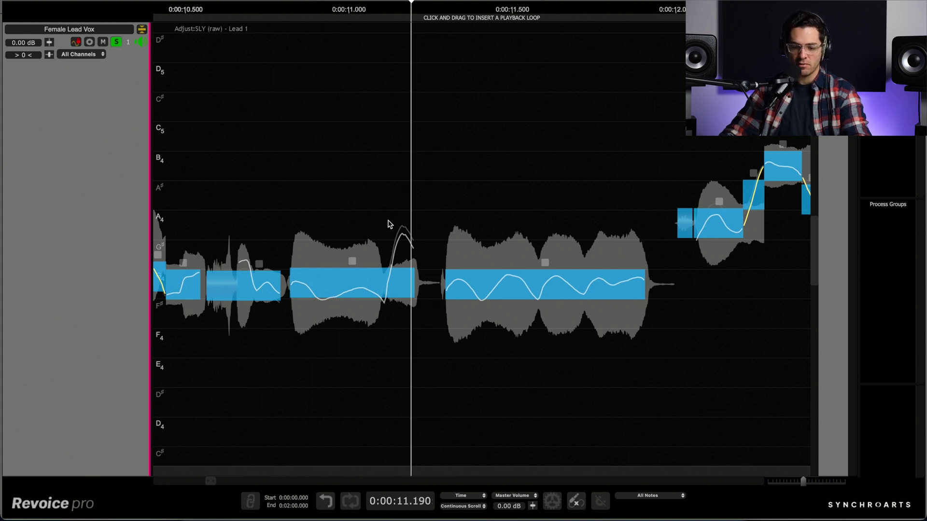
pyautogui.rightClick(373, 220)
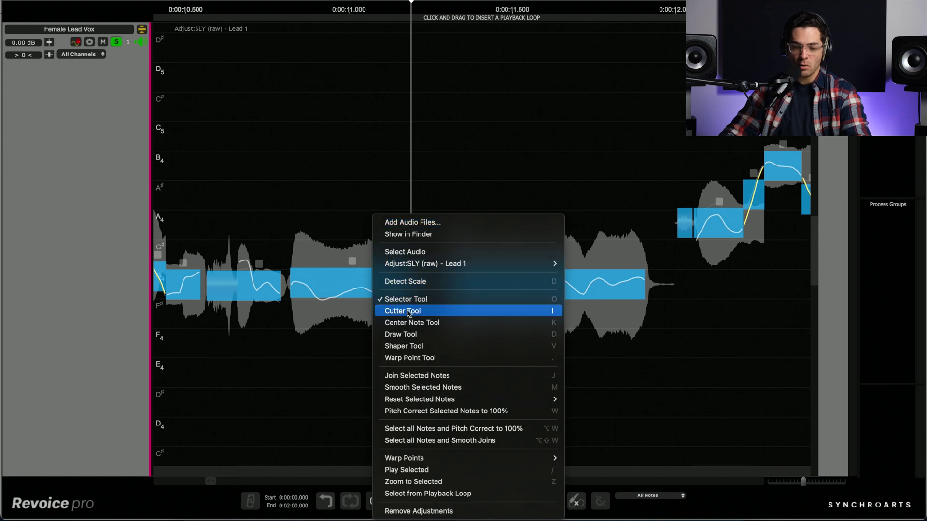
pyautogui.click(392, 311)
pyautogui.click(362, 285)
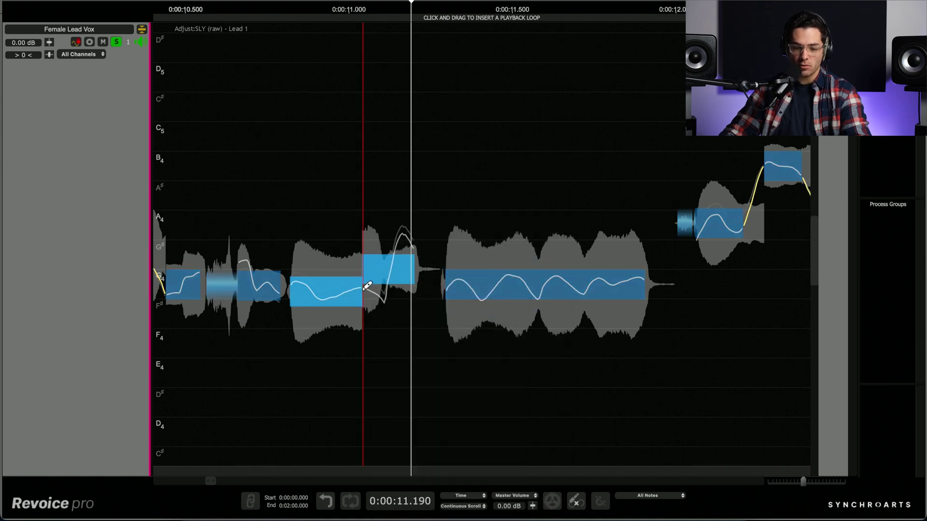
# - Raise the split note's second half 25 cents onto G4 and replay it
pyautogui.rightClick(376, 249)
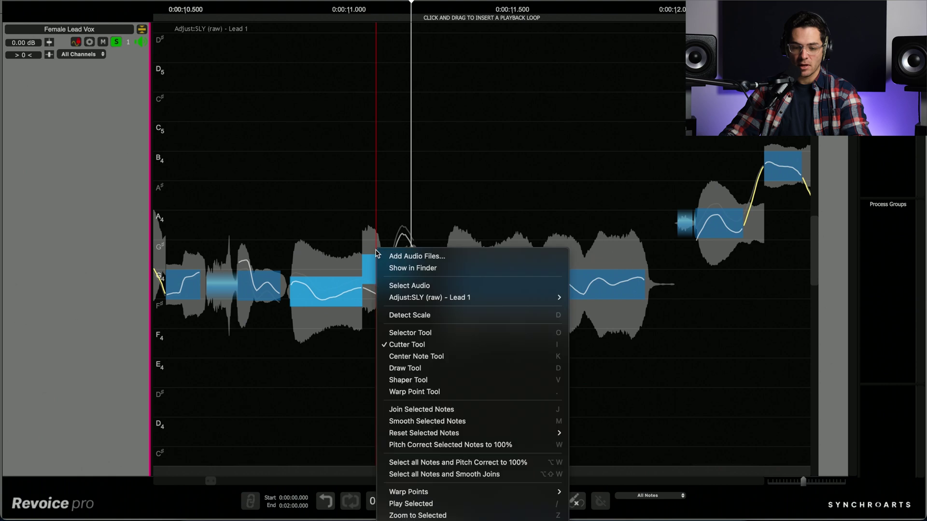
pyautogui.click(410, 333)
pyautogui.click(384, 277)
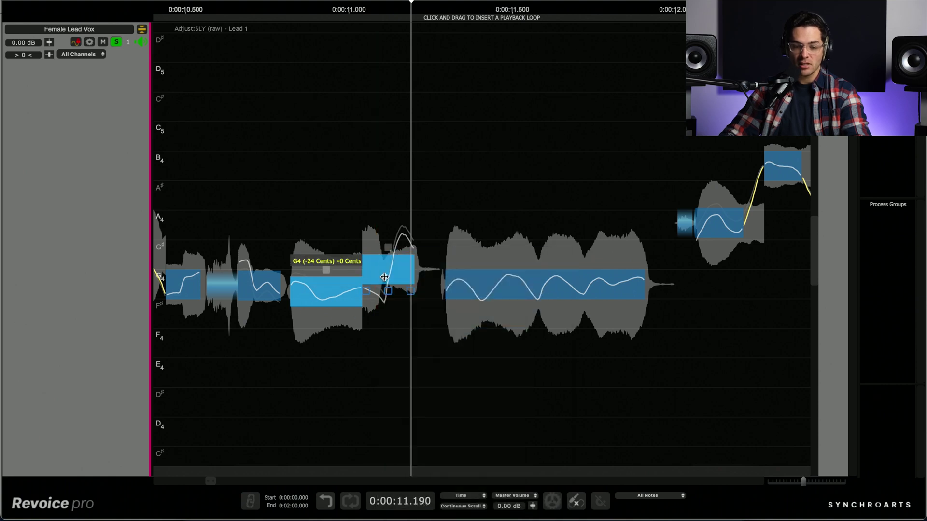
pyautogui.moveTo(387, 268); pyautogui.dragTo(387, 254)
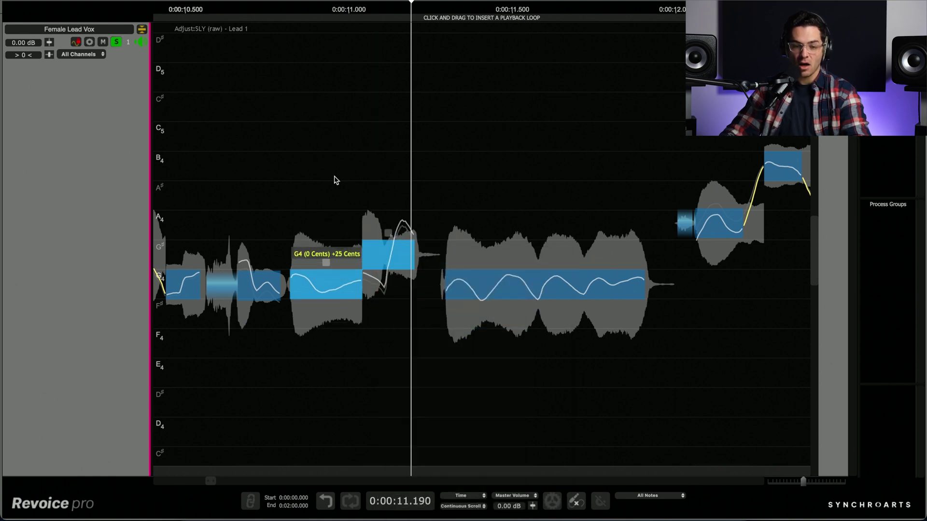
pyautogui.hscroll(-1, 267, 43)
pyautogui.click(213, 11)
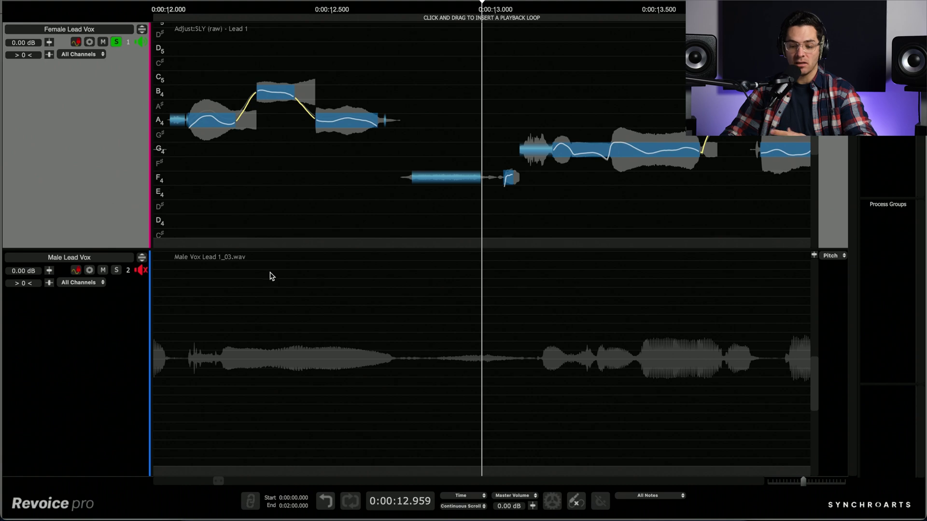
# - Create a Match process using preset 23 Tight- Timing + Pitch Match All Notes with Male Lead Vox as dub
pyautogui.moveTo(806, 483); pyautogui.dragTo(800, 483)
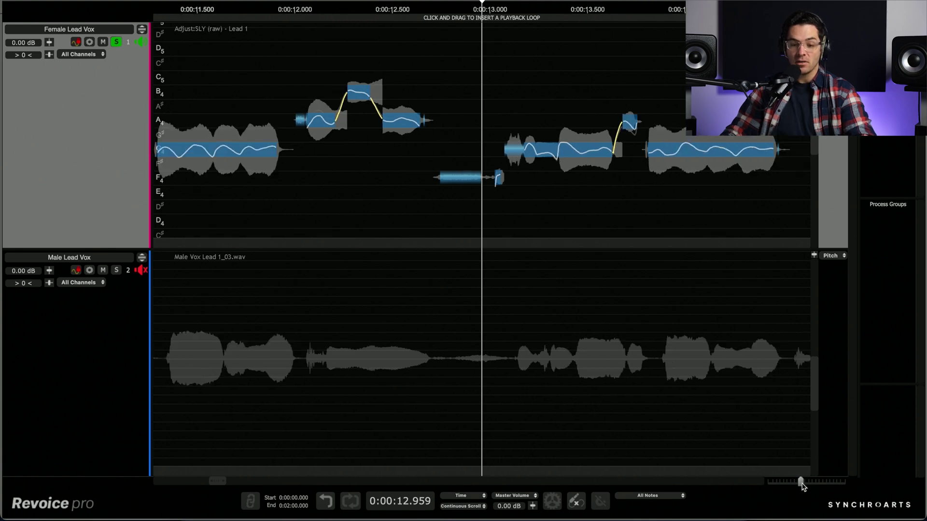
pyautogui.press('super+n')
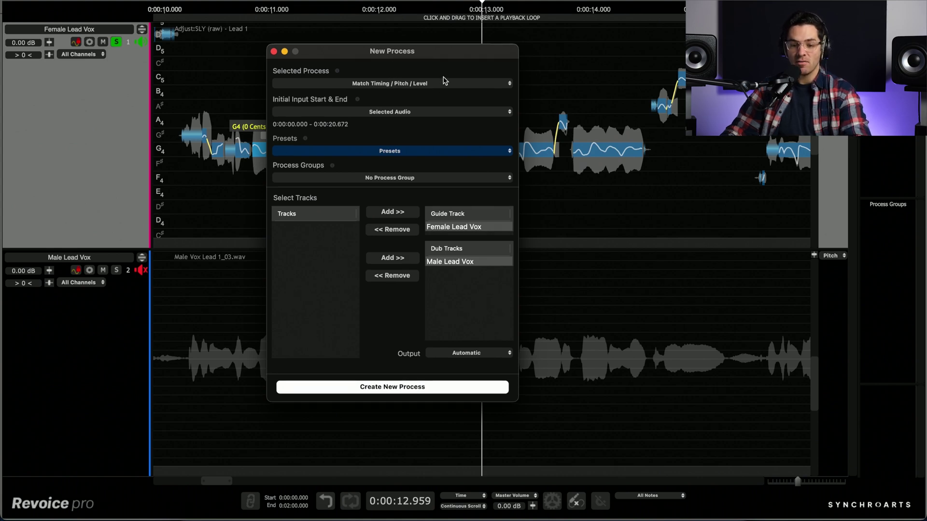
pyautogui.click(405, 153)
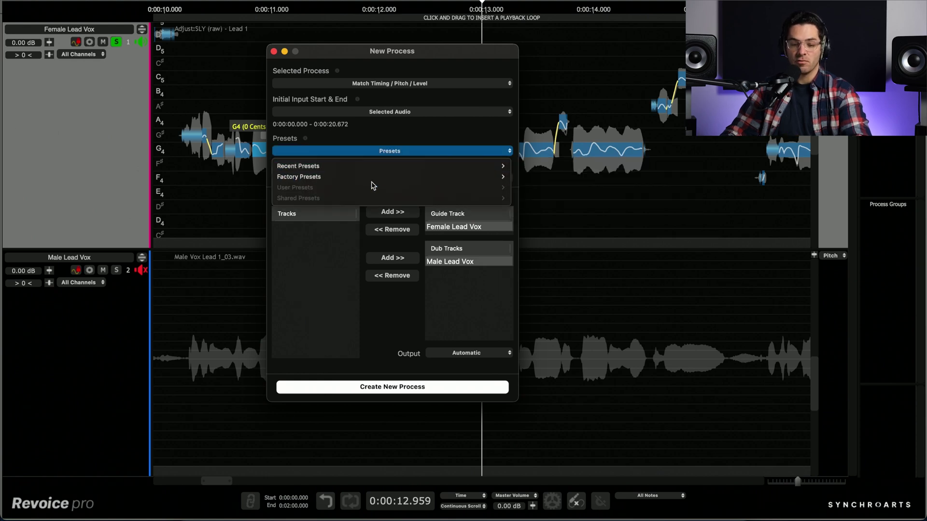
pyautogui.moveTo(376, 182)
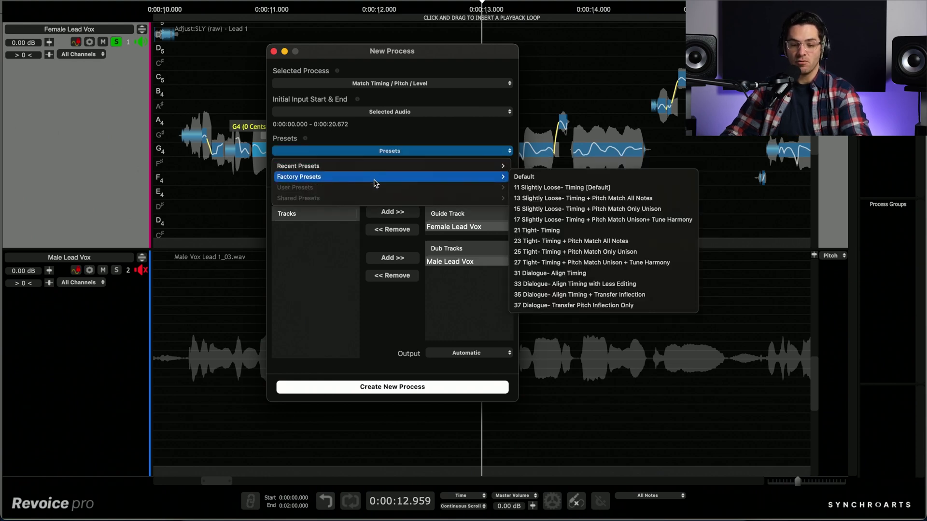
pyautogui.click(609, 243)
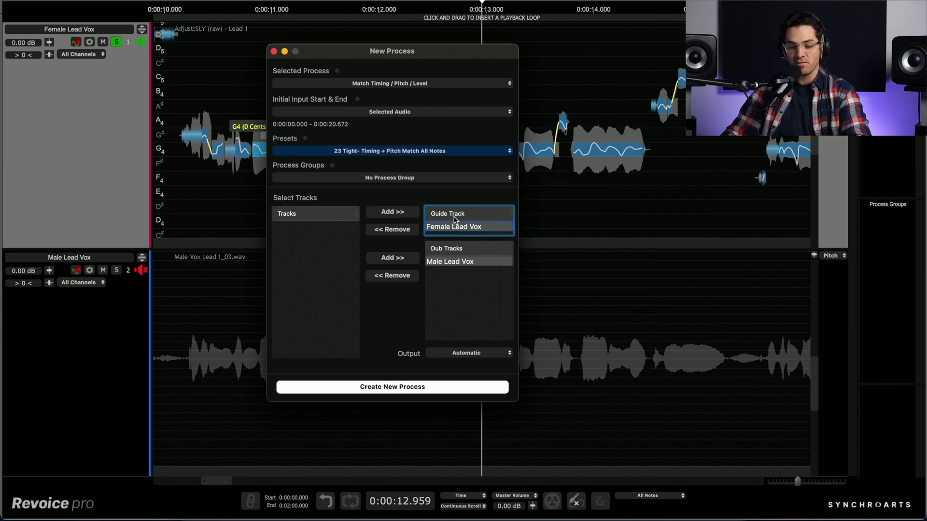
pyautogui.click(446, 264)
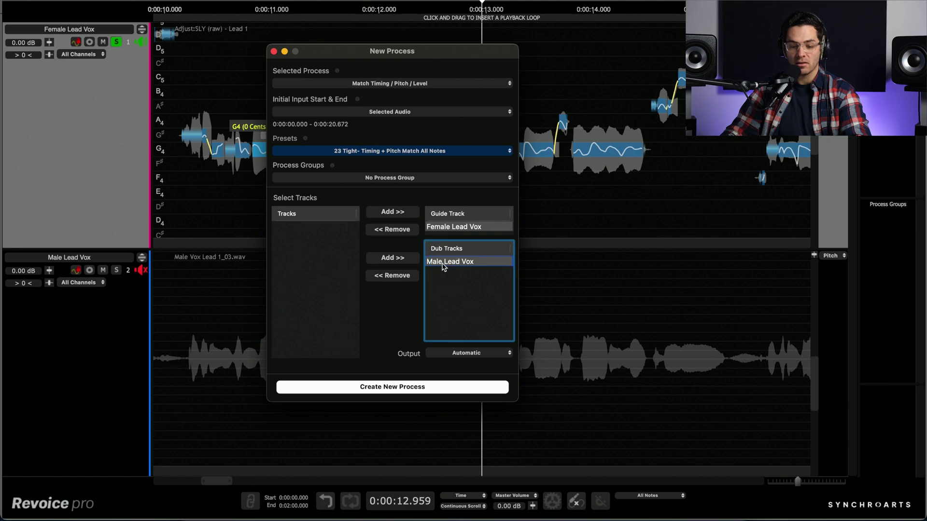
pyautogui.click(386, 390)
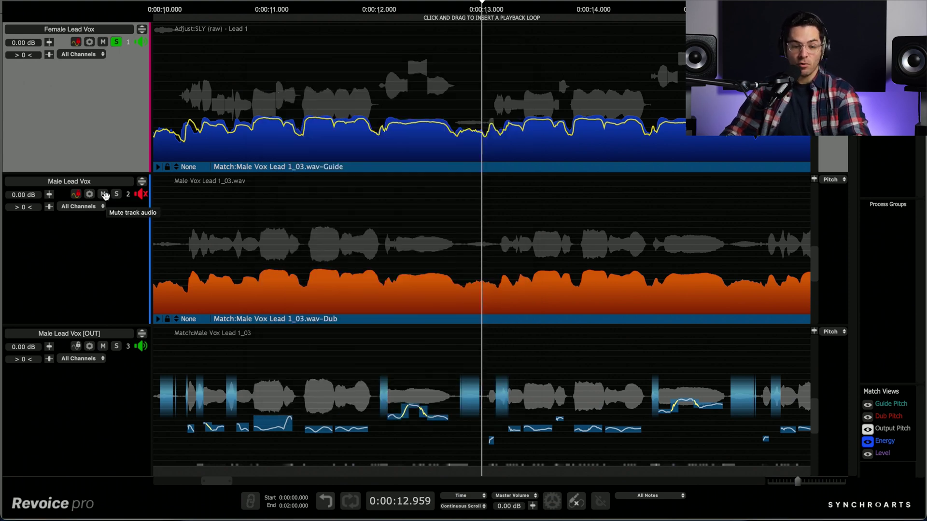
# - Compare the original and matched male vocals, leaving Male Lead Vox muted and Male Lead Vox [OUT] audible
pyautogui.click(103, 347)
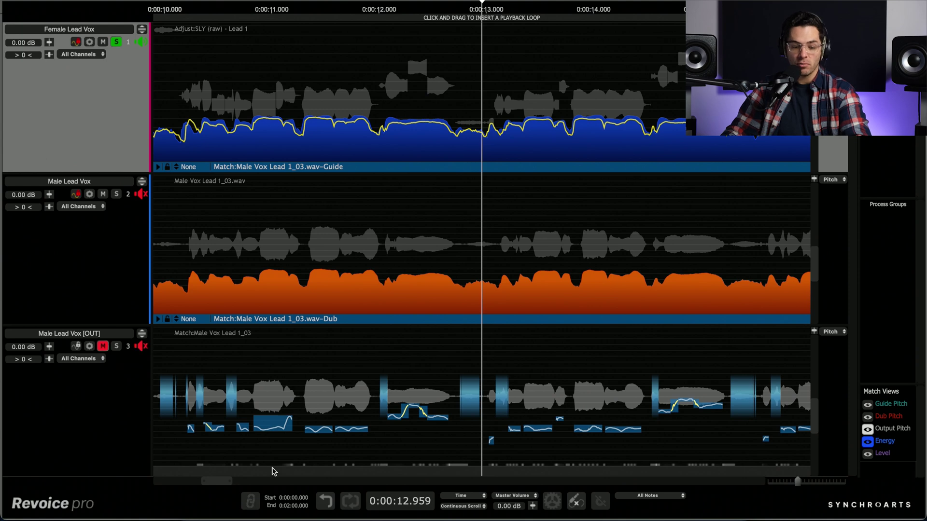
pyautogui.moveTo(215, 481); pyautogui.dragTo(150, 480)
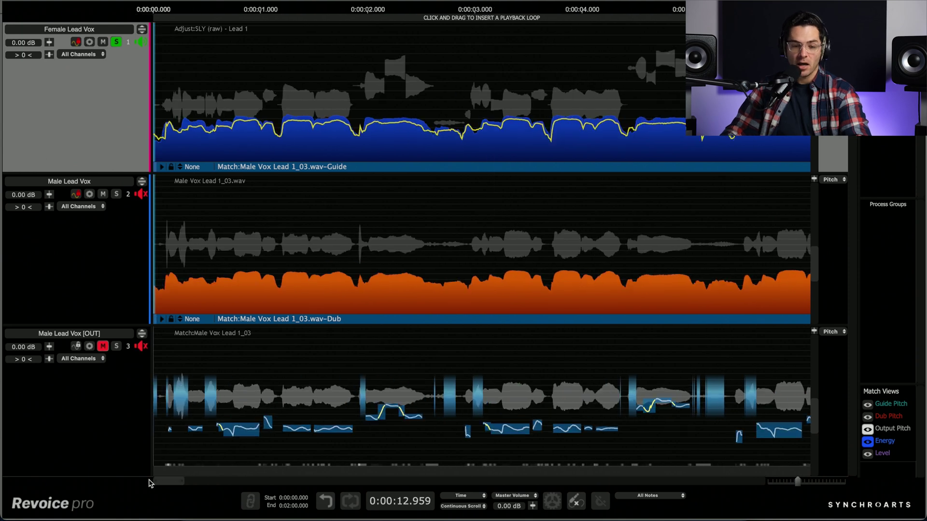
pyautogui.click(157, 14)
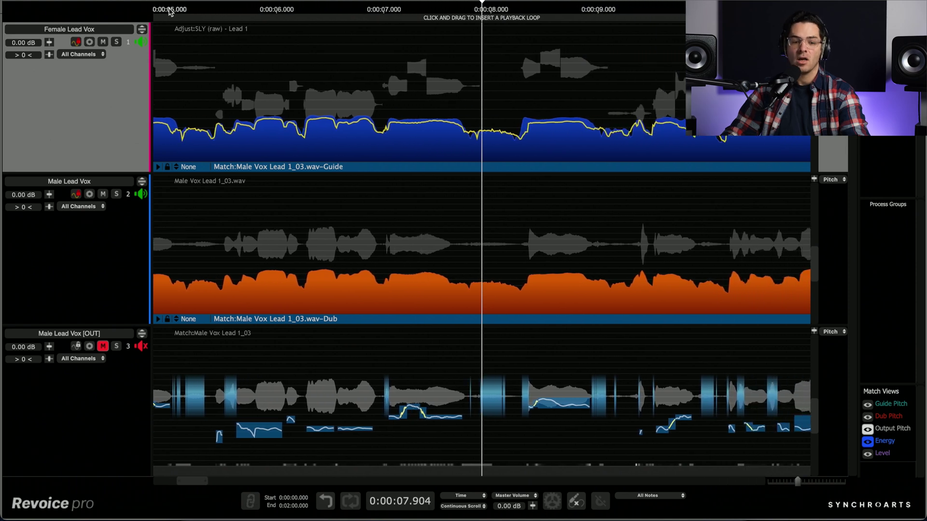
pyautogui.click(103, 194)
pyautogui.click(103, 346)
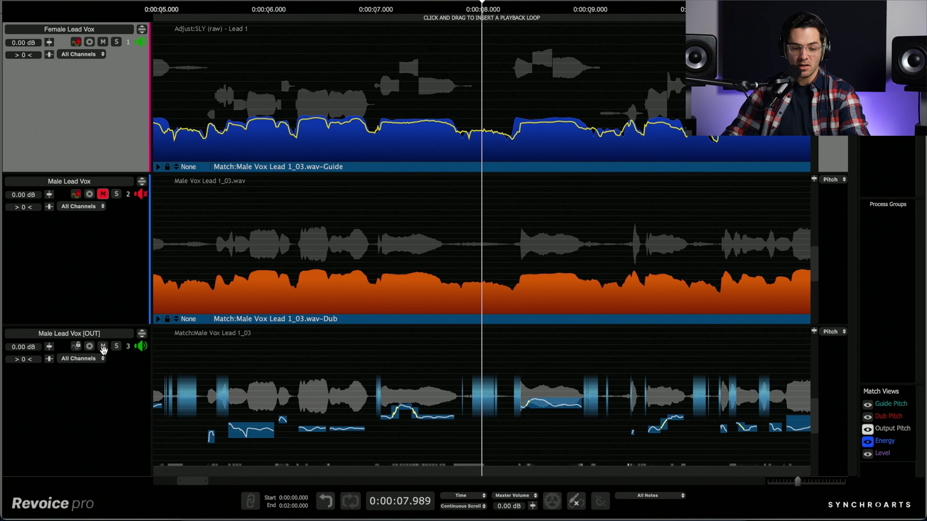
pyautogui.press('space')
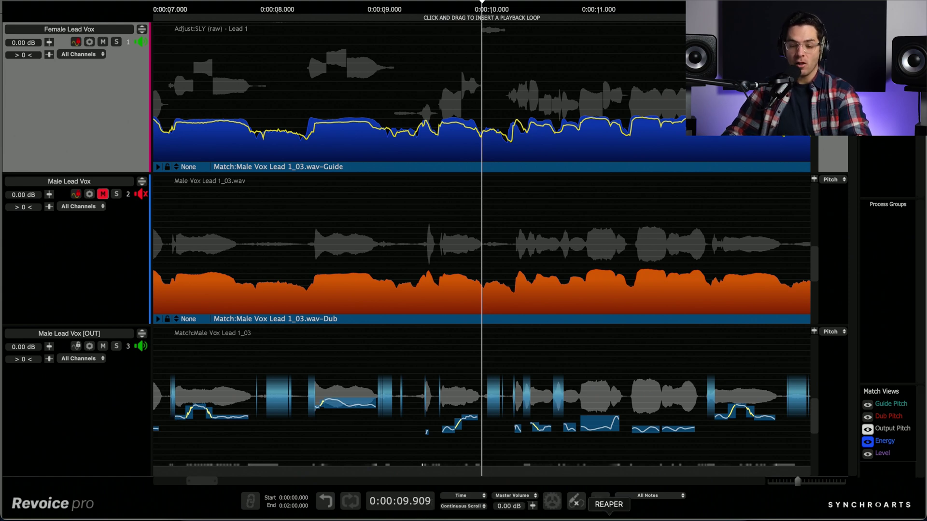
# - In REAPER, close both Revoice Pro Link plugin windows
pyautogui.click(609, 519)
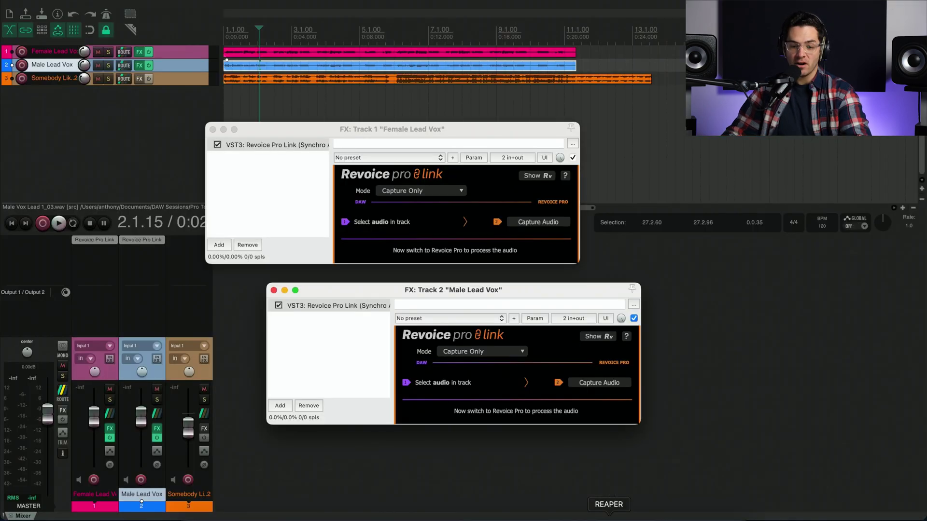
pyautogui.click(216, 129)
pyautogui.click(274, 291)
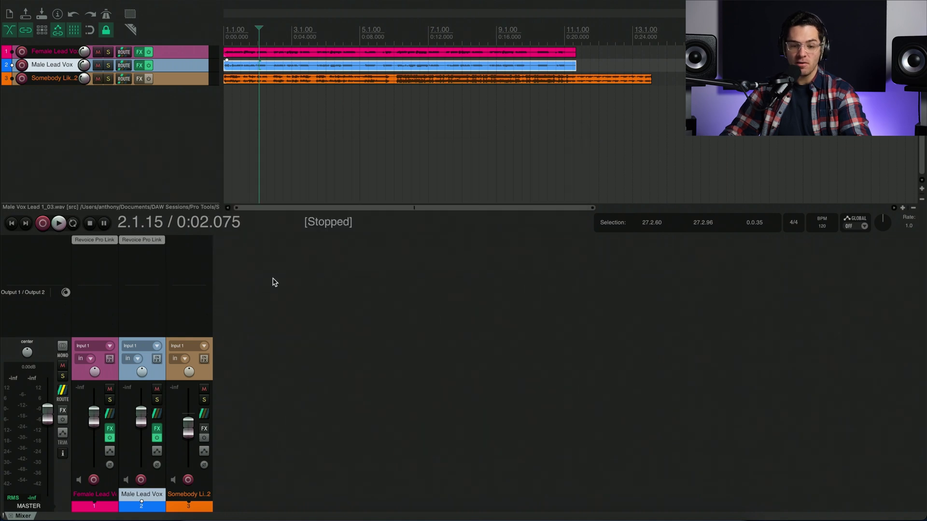
# - Play the project from 0:00.000, stop it, and select the Female Lead Vox track
pyautogui.click(225, 33)
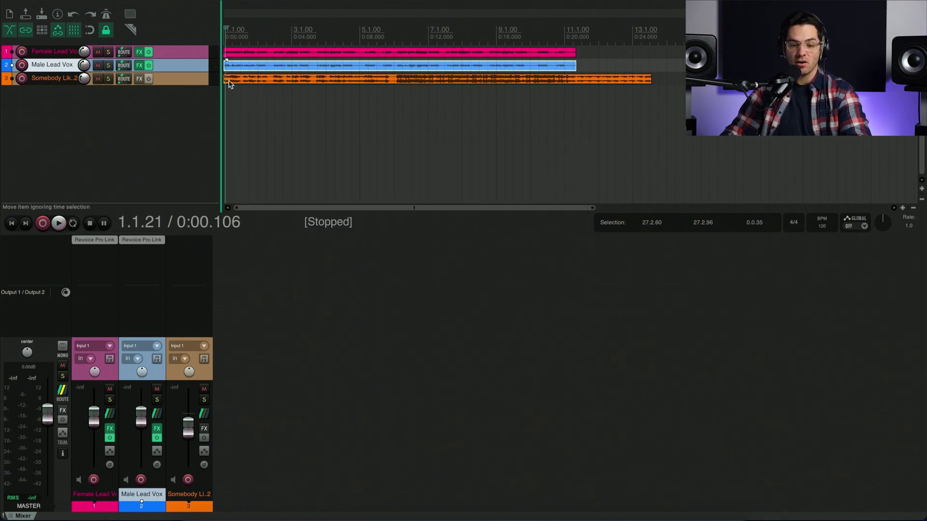
pyautogui.moveTo(225, 28); pyautogui.dragTo(209, 31)
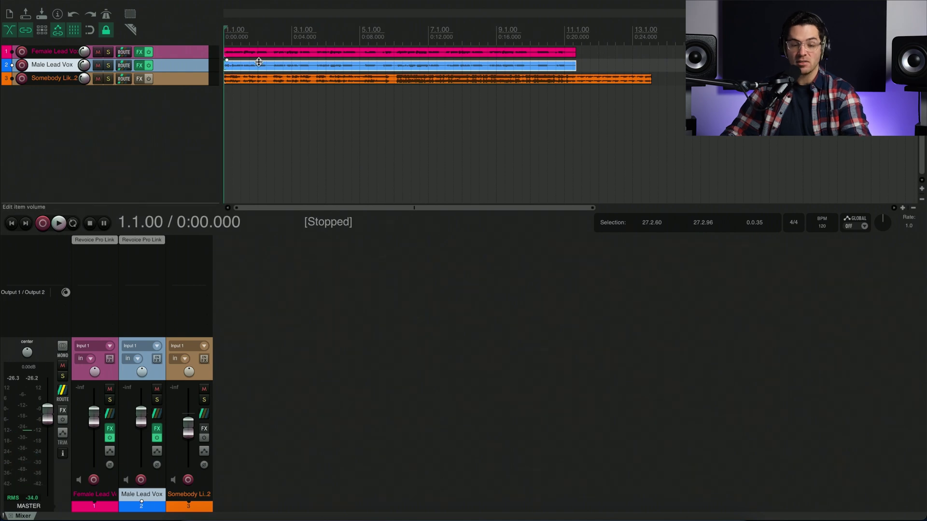
pyautogui.press('space')
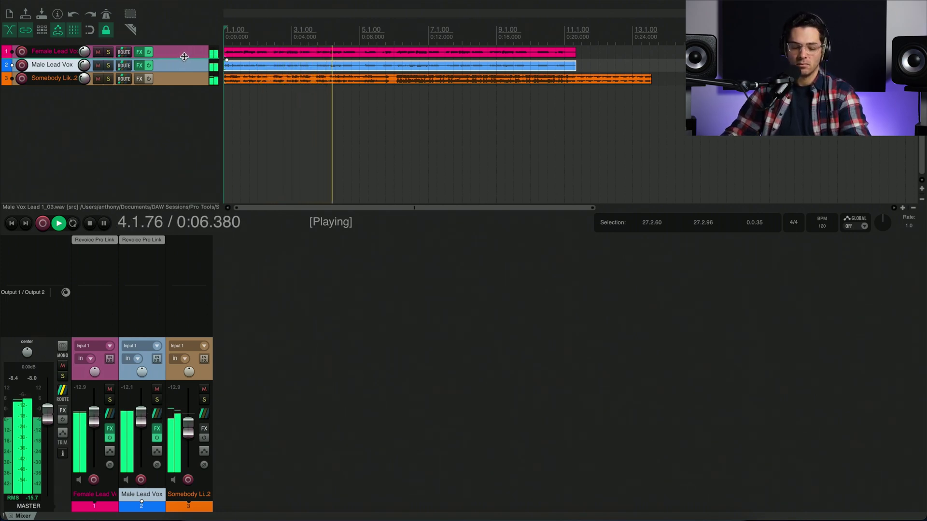
pyautogui.press('space')
pyautogui.scroll(3, 178, 83)
pyautogui.scroll(3, 178, 84)
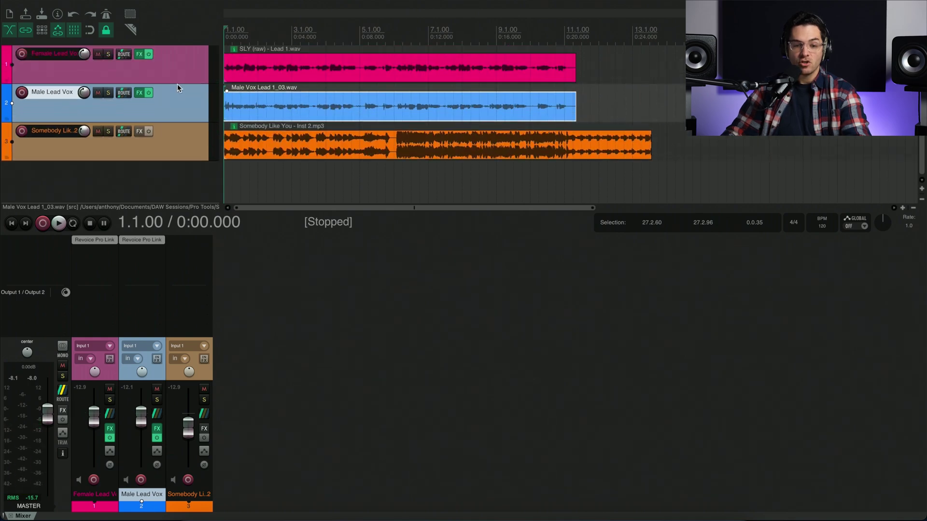
pyautogui.click(176, 71)
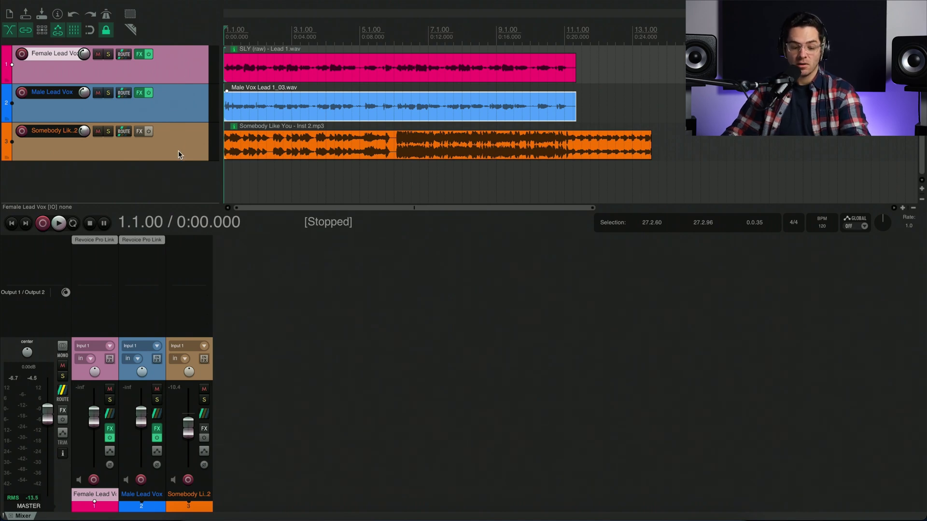
# - Render Female Lead Vox and Male Lead Vox to mono stem tracks, muting the originals
pyautogui.keyDown('ctrl'); pyautogui.click(183, 100); pyautogui.keyUp('ctrl')
pyautogui.rightClick(182, 62)
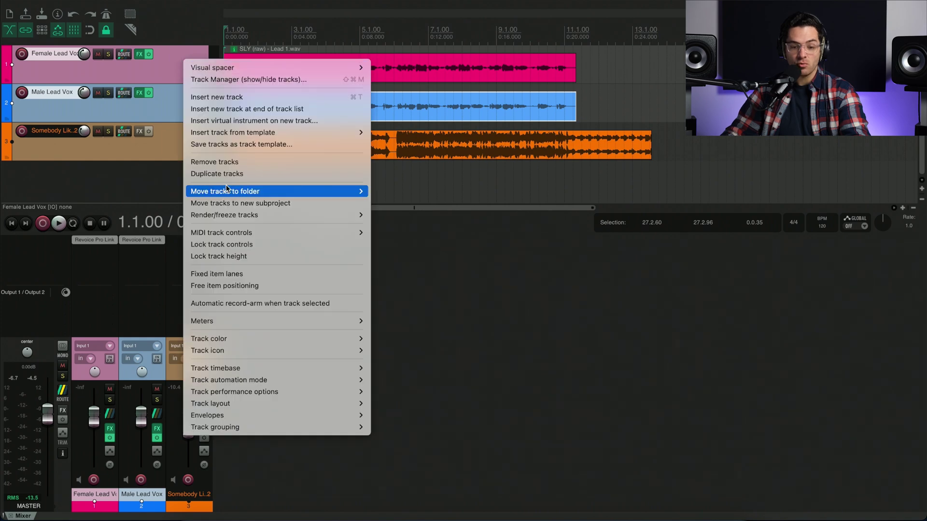
pyautogui.moveTo(228, 217)
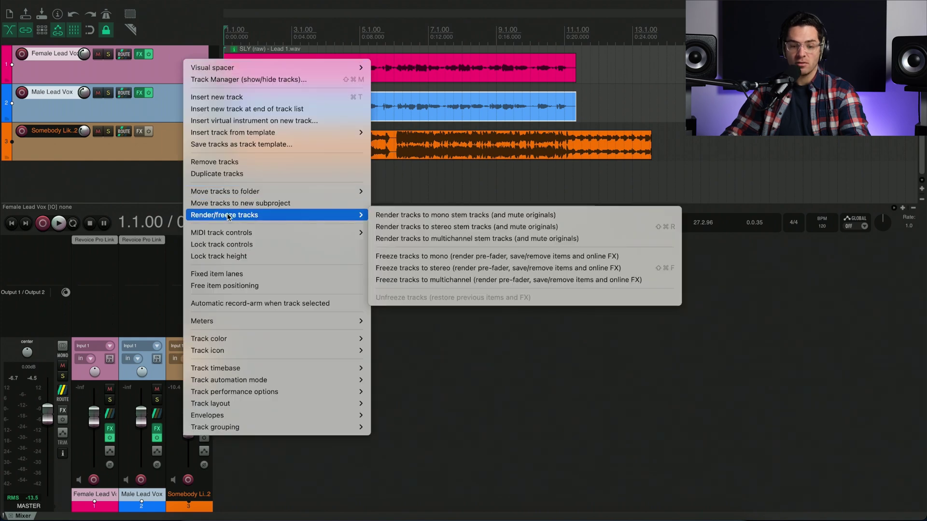
pyautogui.click(430, 216)
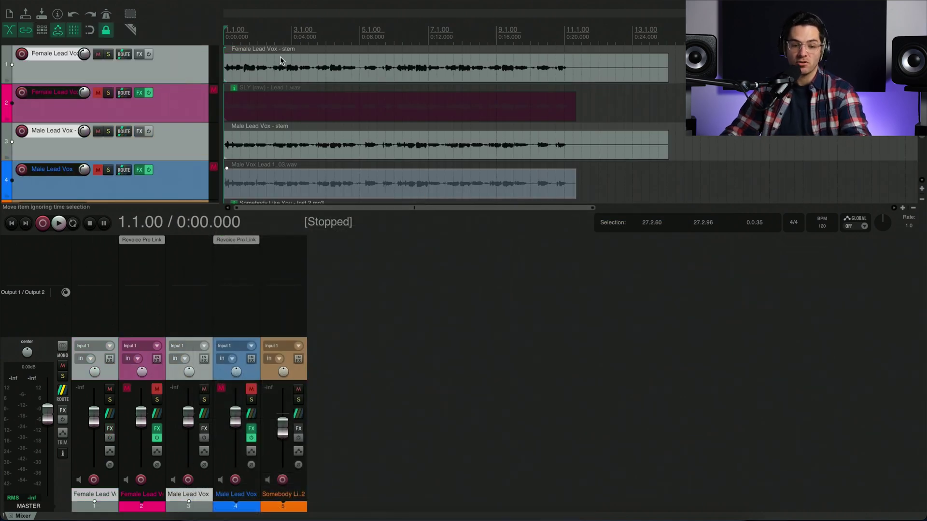
# - Play the new stem tracks from near the song start, then switch to Revoice Pro
pyautogui.click(227, 34)
pyautogui.press('space')
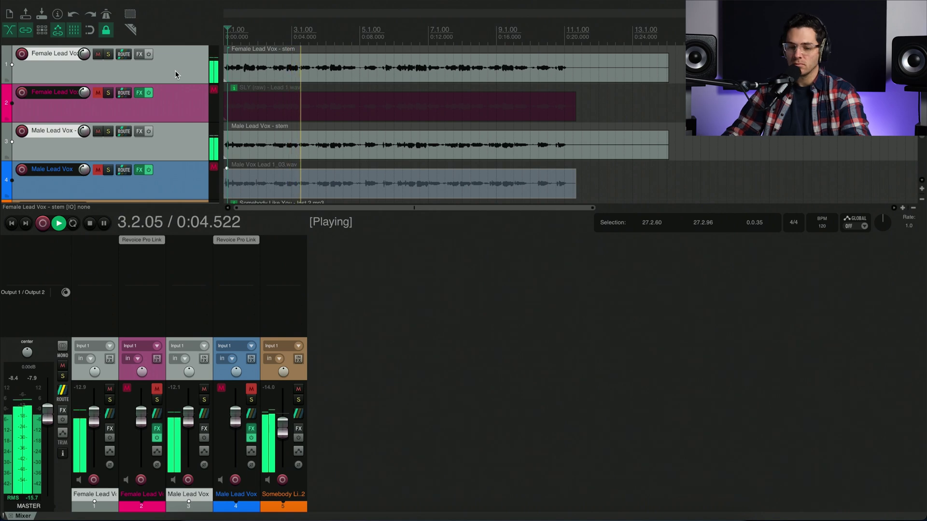
pyautogui.press('space')
pyautogui.click(448, 107)
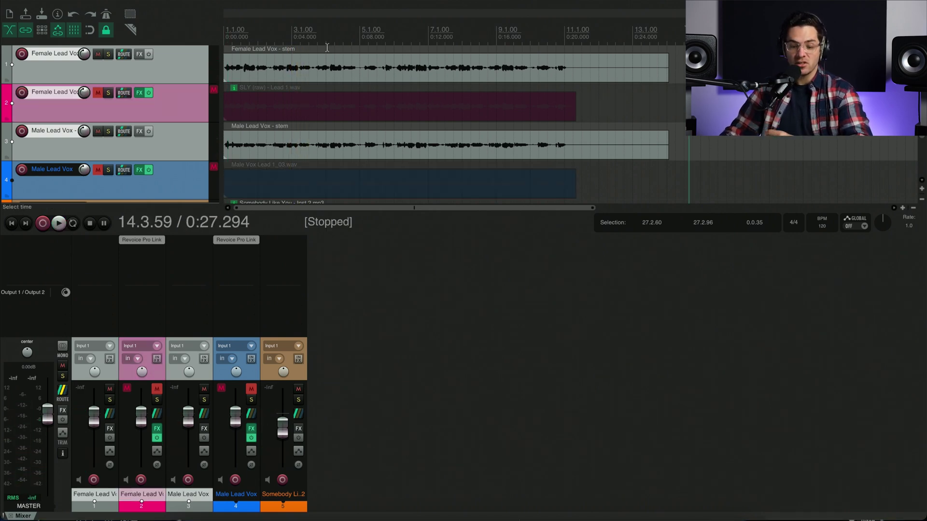
pyautogui.click(646, 515)
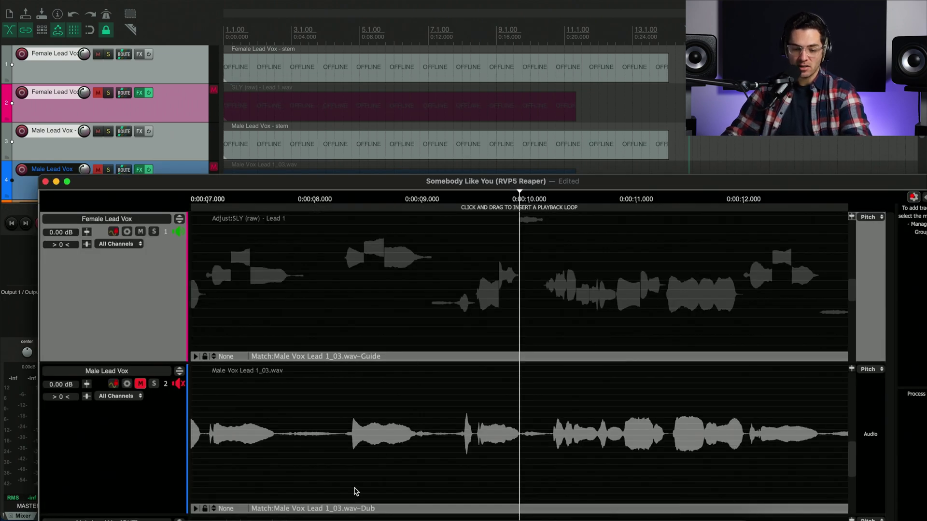
# - Maximise Revoice Pro, audition the vocals, and loop roughly 0:00:09.1 to 0:00:09.9
pyautogui.doubleClick(406, 182)
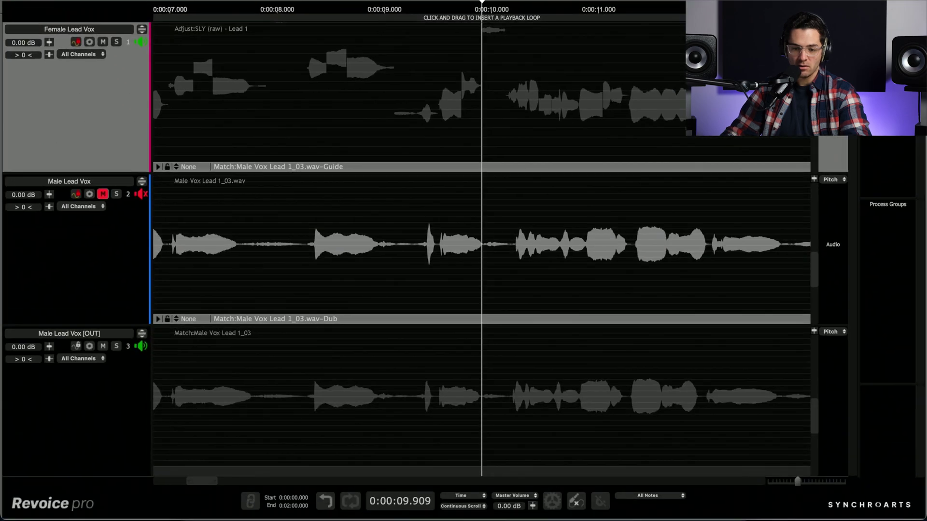
pyautogui.press('space')
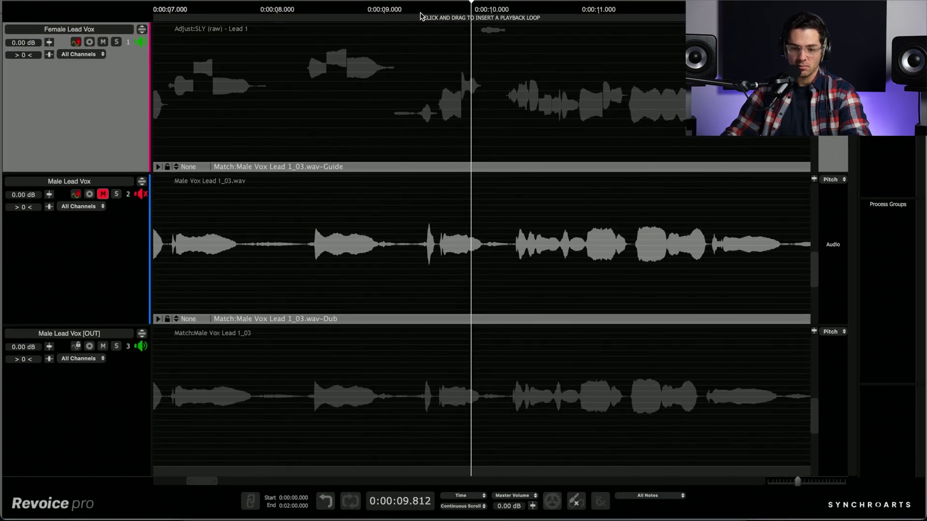
pyautogui.click(376, 10)
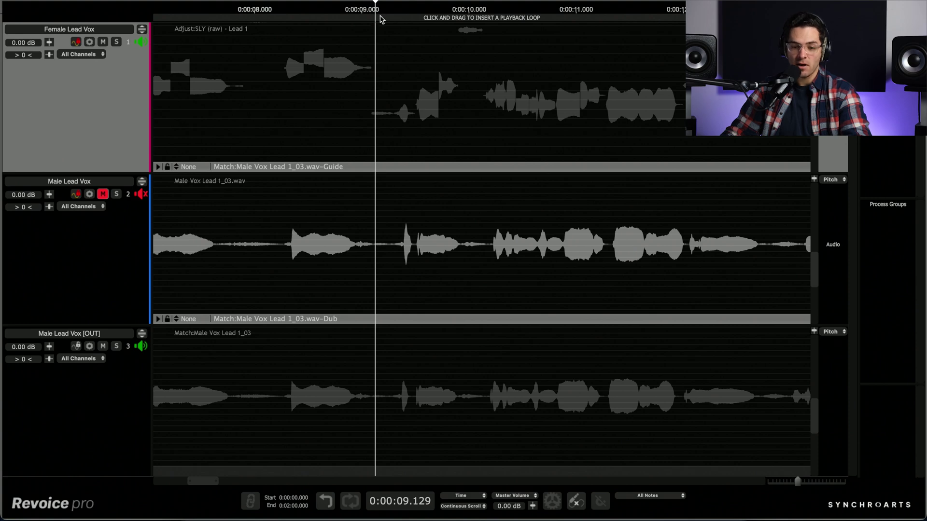
pyautogui.moveTo(372, 19); pyautogui.dragTo(461, 19)
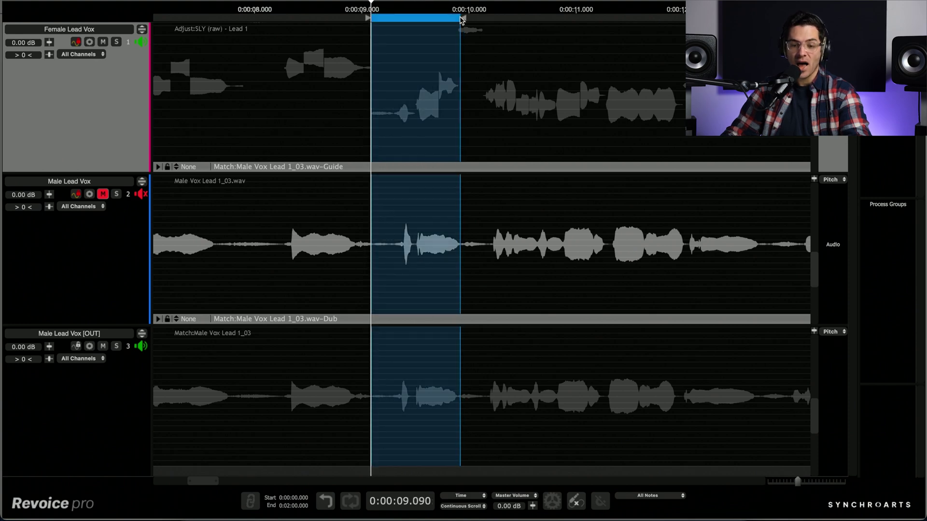
pyautogui.moveTo(461, 19)
pyautogui.mouseDown()
pyautogui.moveTo(471, 20)
pyautogui.moveTo(461, 20)
pyautogui.mouseUp()
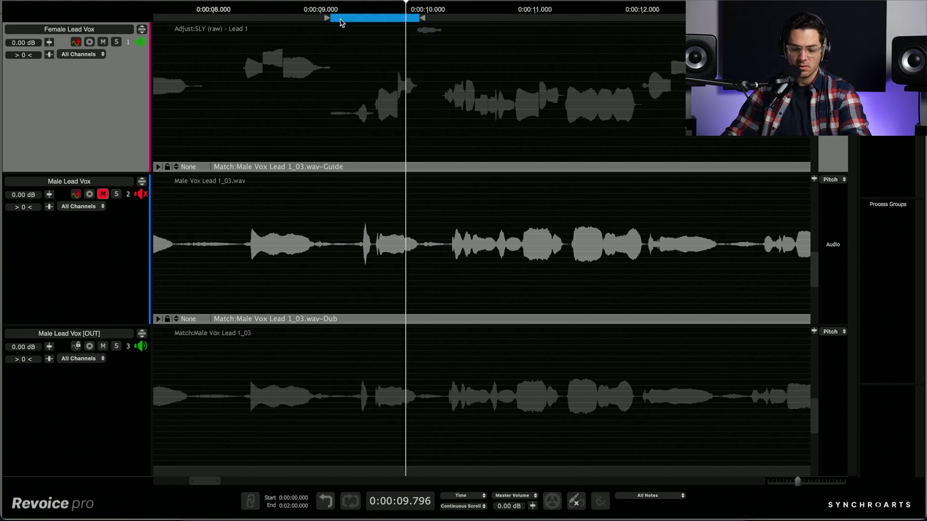
# - Create a Doubler process on the looped range with the Factory Stereo Vocal Loose Timing preset
pyautogui.press('super+p')
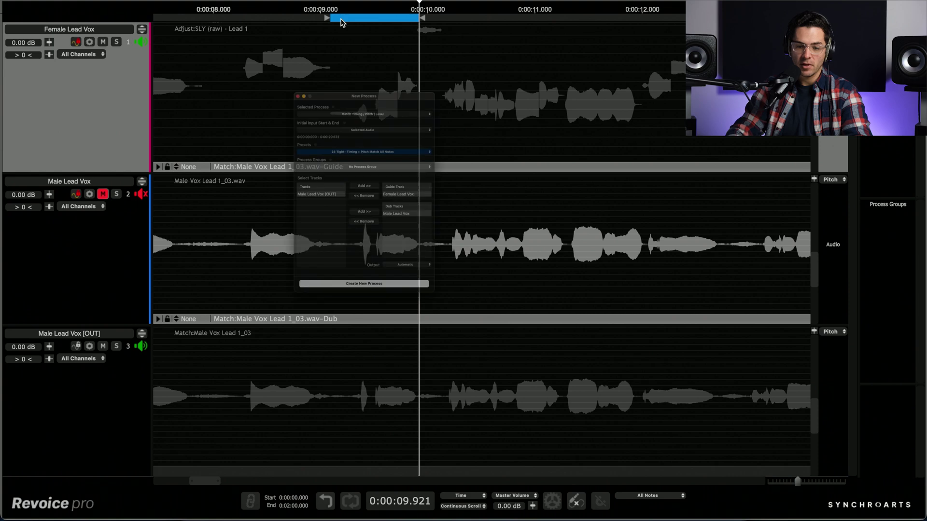
pyautogui.click(368, 83)
pyautogui.click(367, 94)
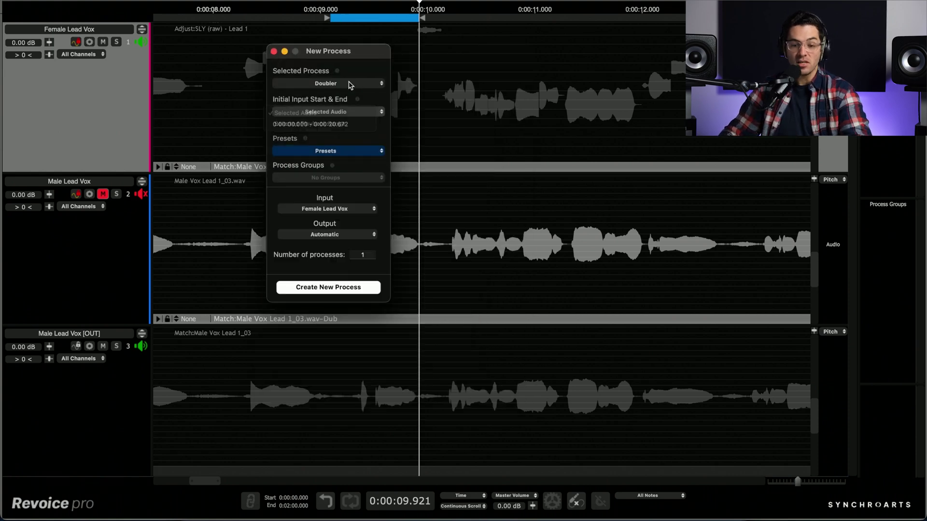
pyautogui.click(347, 83)
pyautogui.click(337, 87)
pyautogui.click(335, 112)
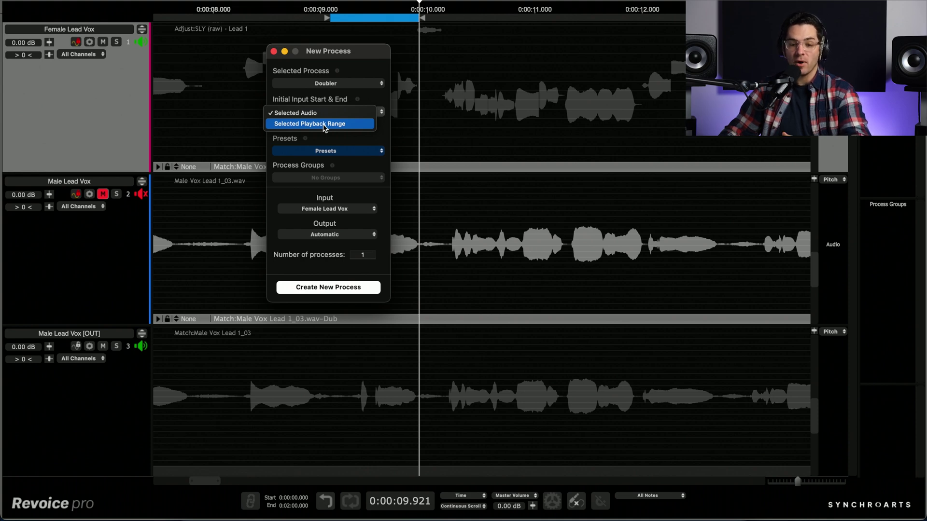
pyautogui.click(323, 125)
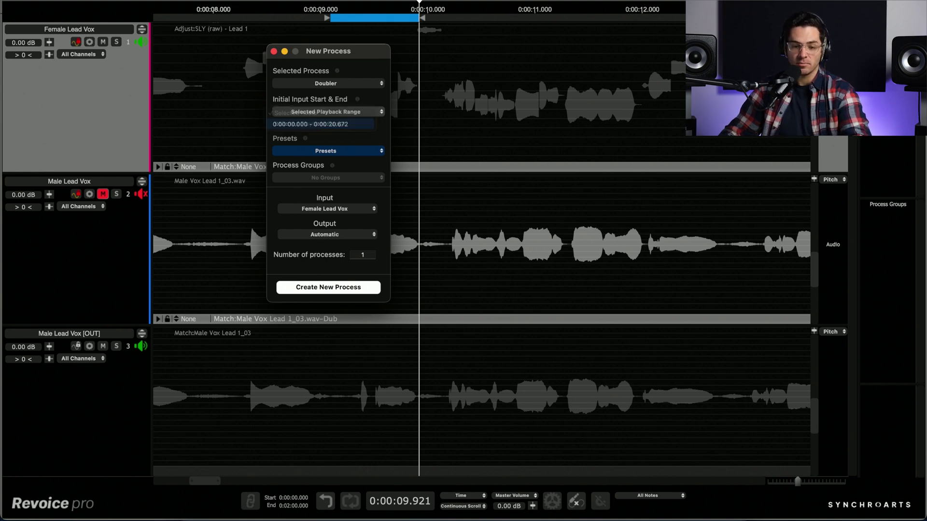
pyautogui.click(324, 150)
pyautogui.moveTo(314, 177)
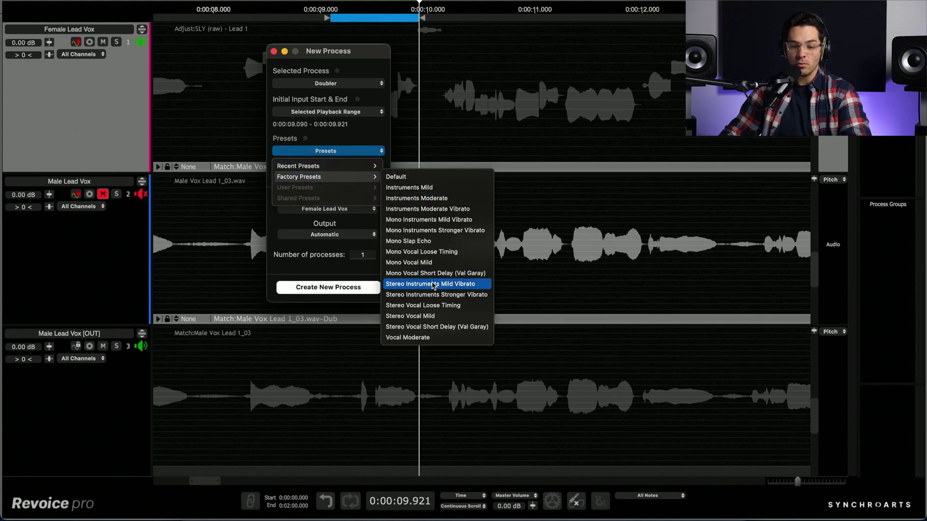
pyautogui.click(431, 306)
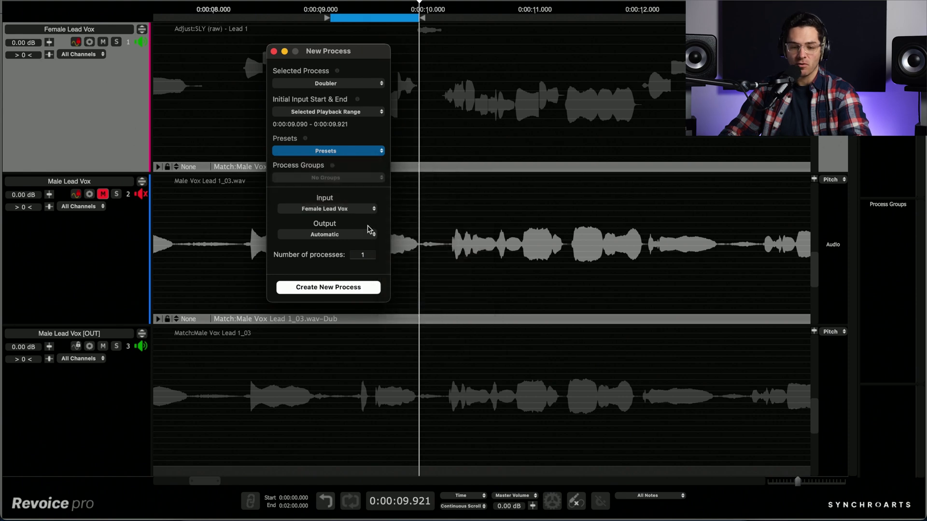
pyautogui.click(340, 288)
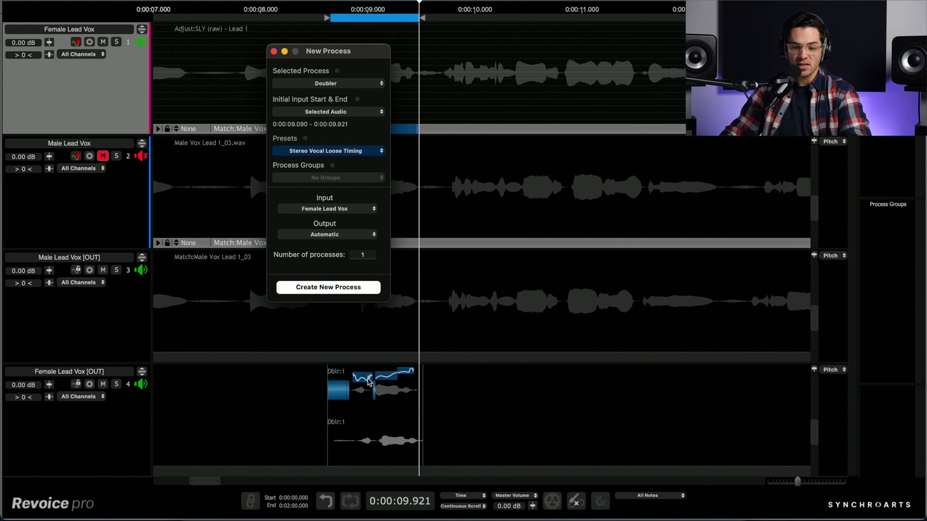
# - Solo Female Lead Vox and its [OUT] track, audition the doubled section, and select the Dblr:1 audio
pyautogui.click(338, 8)
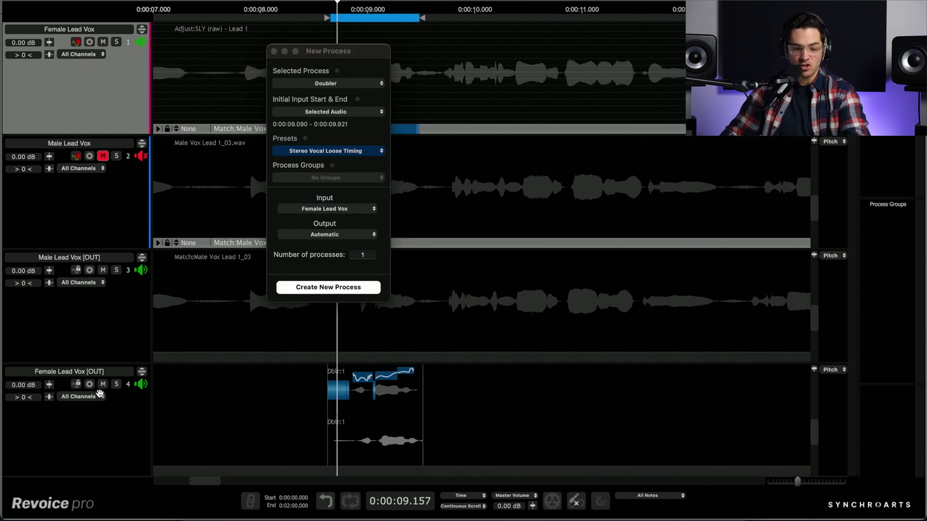
pyautogui.click(115, 384)
pyautogui.click(116, 42)
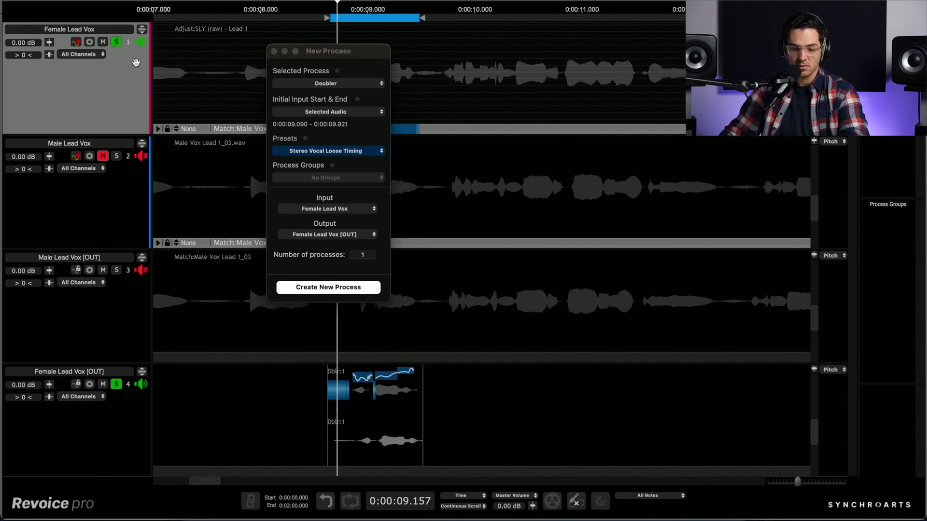
pyautogui.press('space')
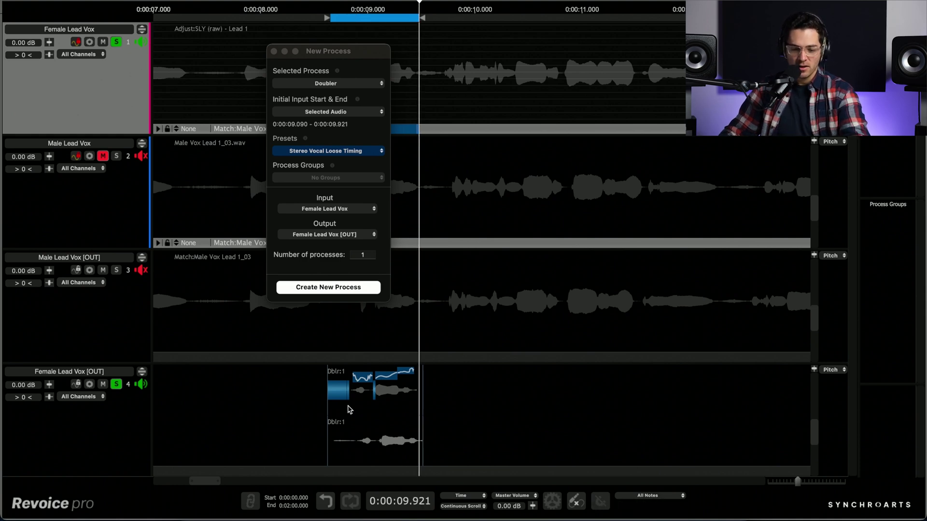
pyautogui.rightClick(380, 415)
pyautogui.click(406, 449)
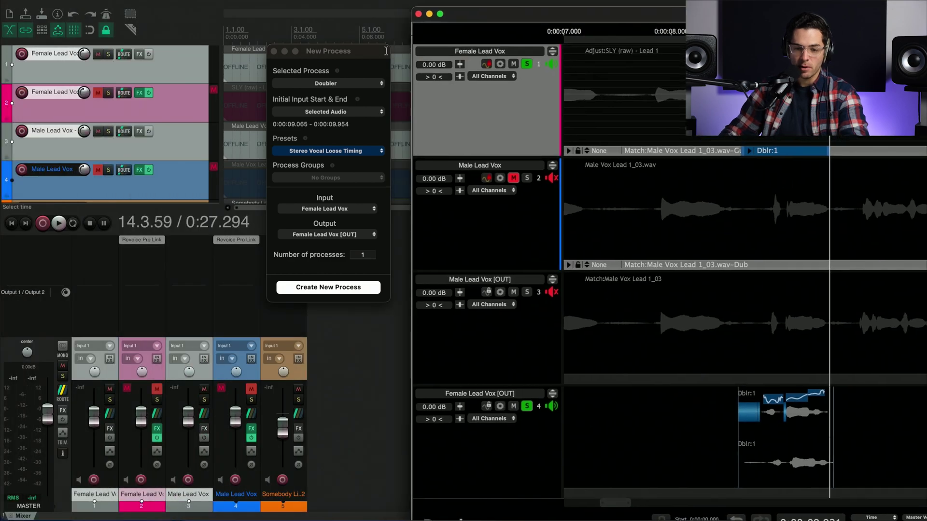
# - Drag the Dblr:1 audio into REAPER as a Dblr_1 track and play from the start
pyautogui.moveTo(773, 443); pyautogui.dragTo(330, 184)
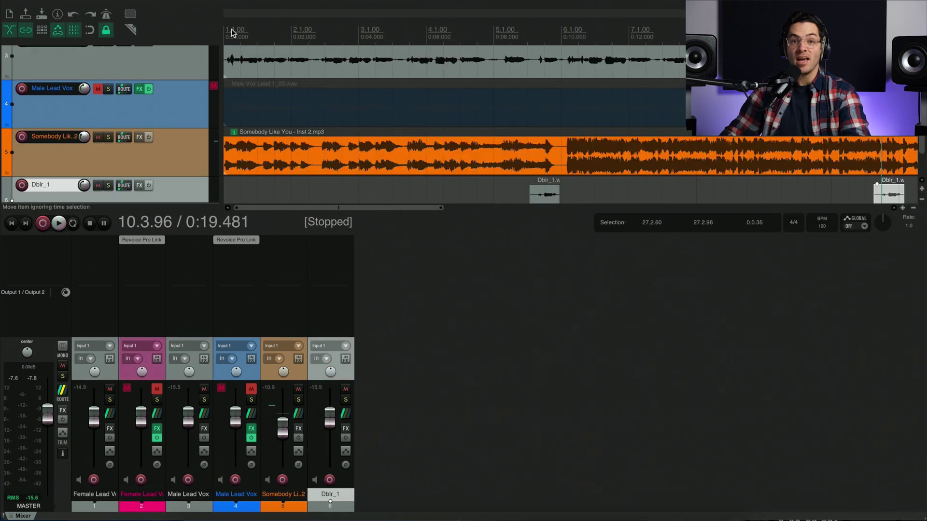
pyautogui.click(226, 32)
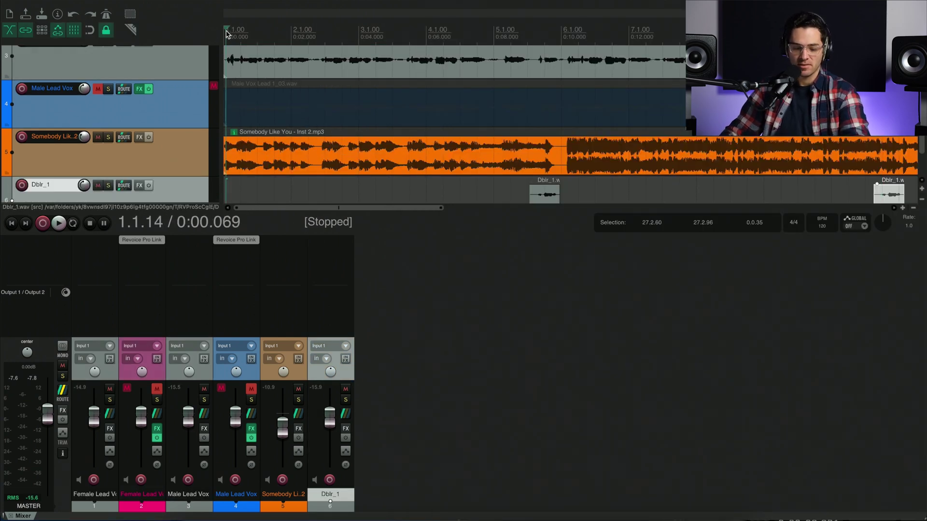
pyautogui.press('space')
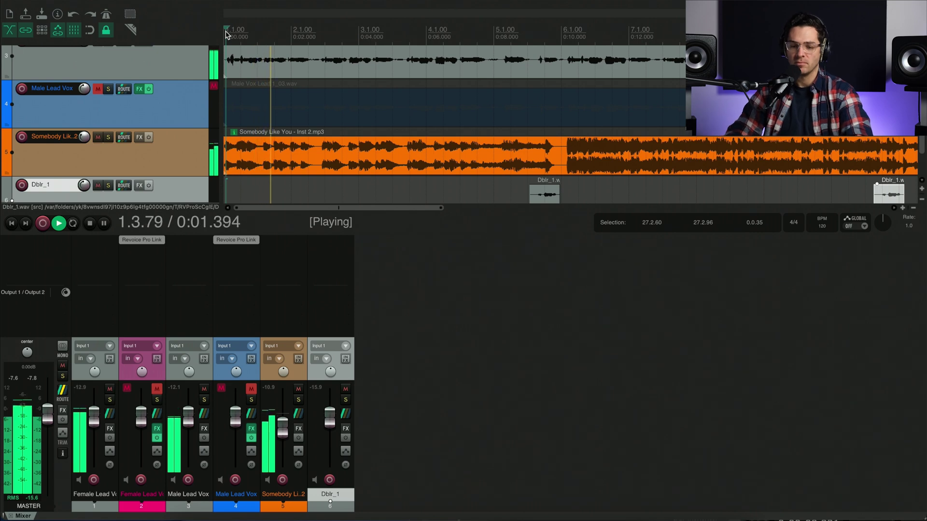